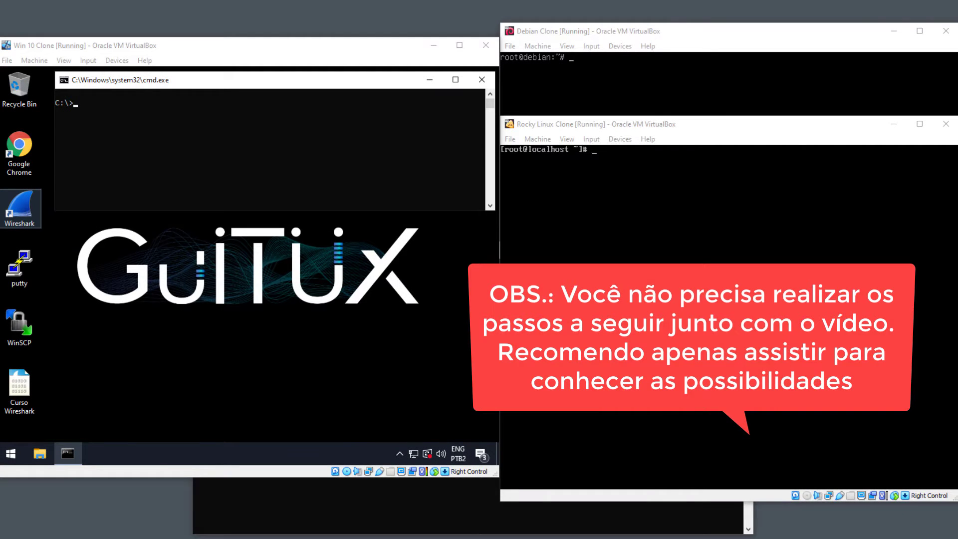
{"action": "left_click", "coordinate": [255, 48]}
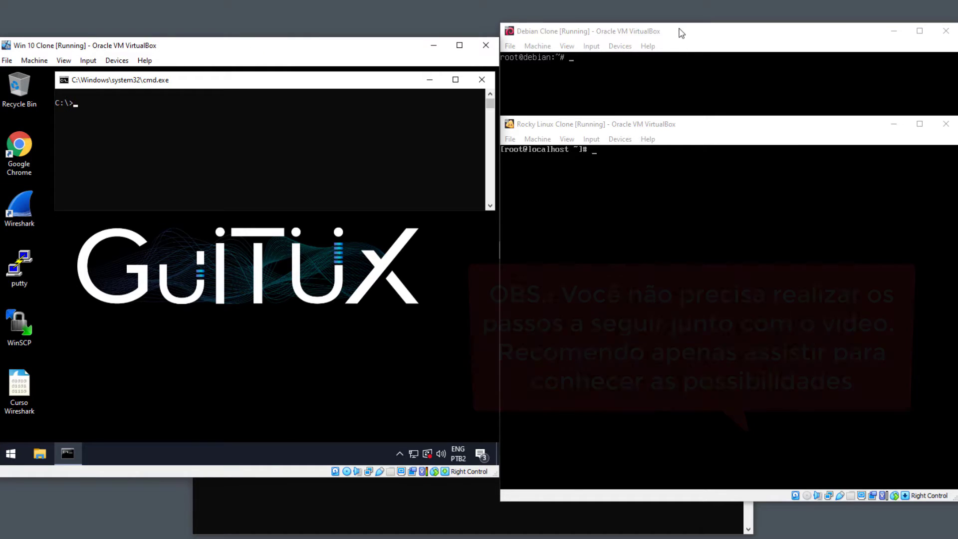
{"action": "left_click", "coordinate": [610, 32]}
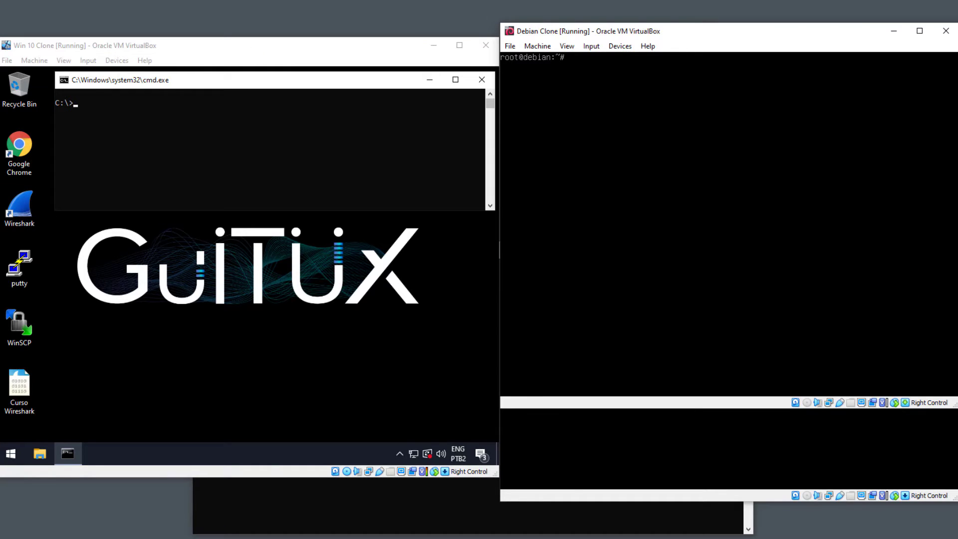
{"action": "left_click", "coordinate": [709, 499]}
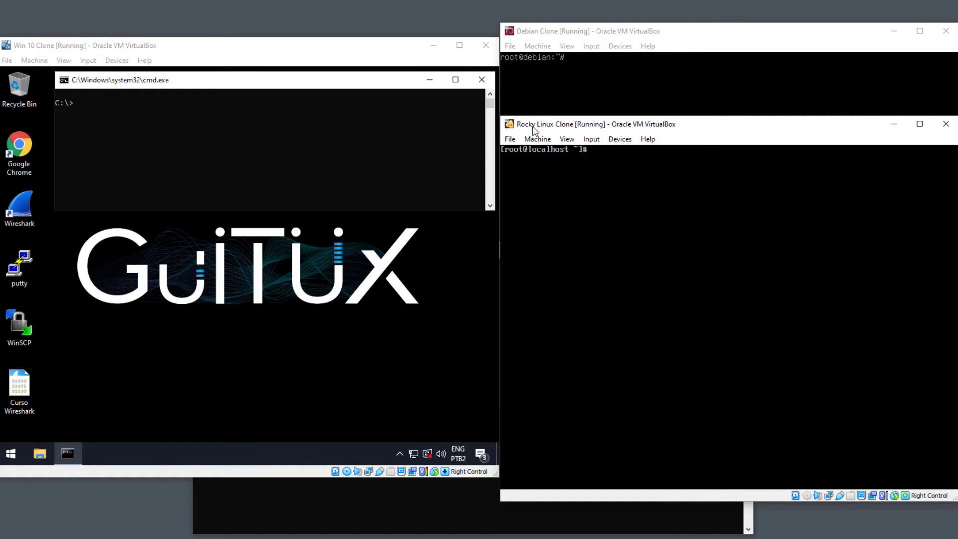
Review the attachment modes for Adapter 1 in the Win 10 VM's network settings and keep it on NAT
{"action": "left_click", "coordinate": [354, 51]}
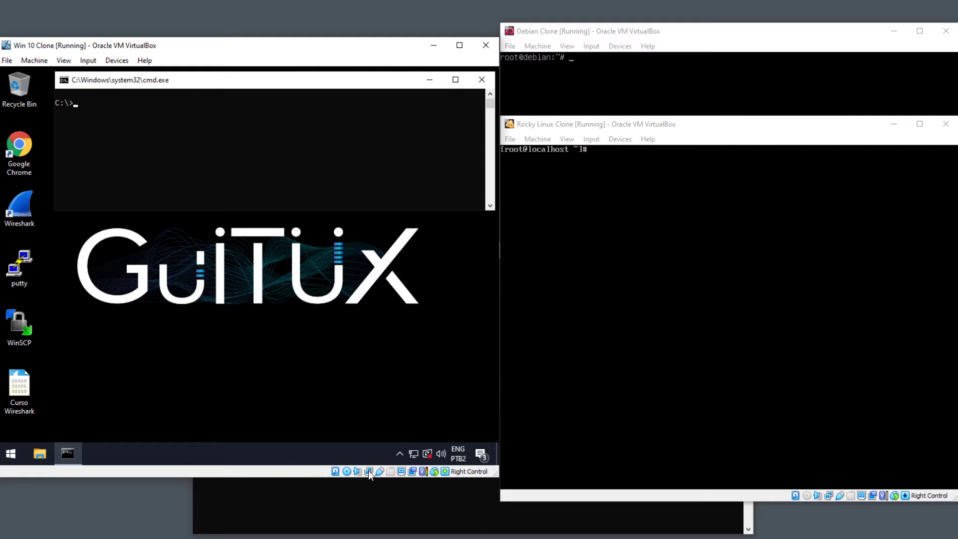
{"action": "mouse_move", "coordinate": [368, 471]}
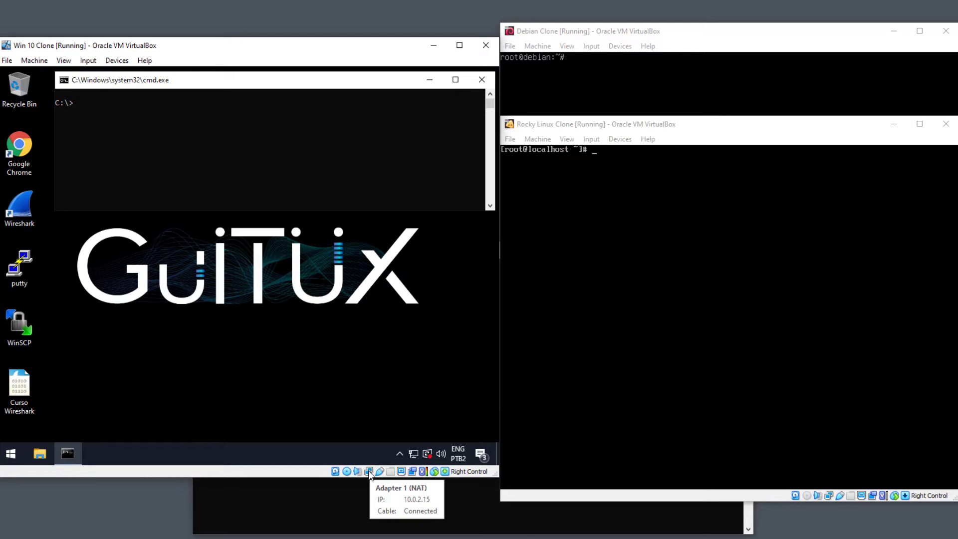
{"action": "right_click", "coordinate": [369, 472]}
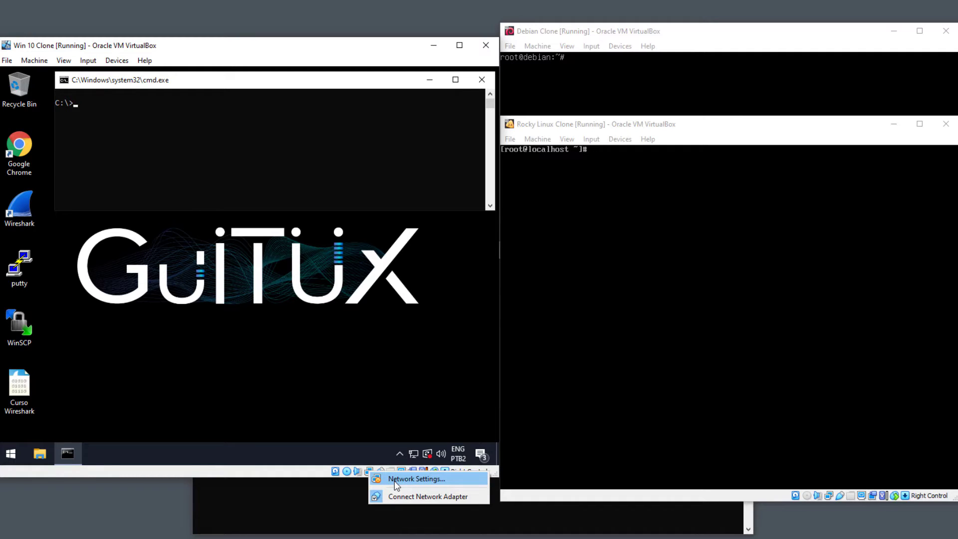
{"action": "left_click", "coordinate": [394, 481]}
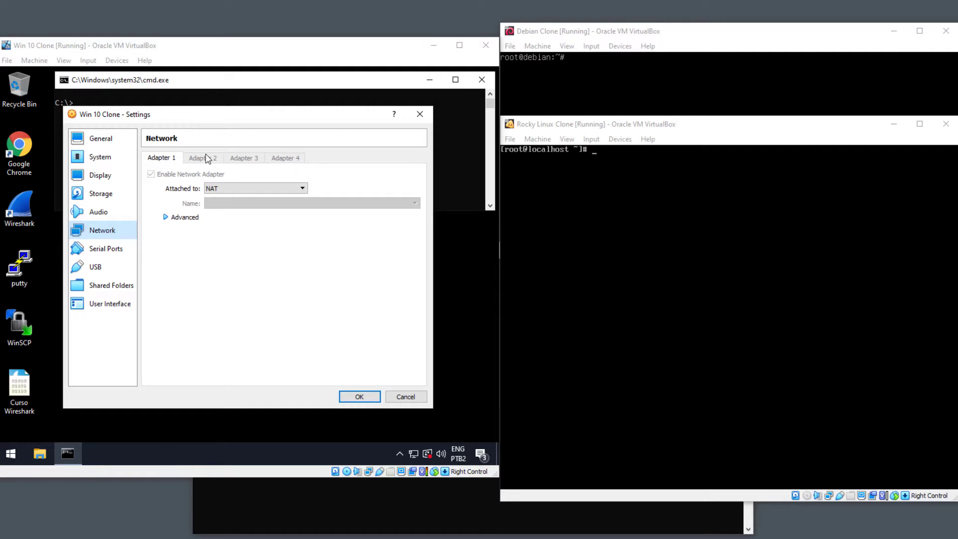
{"action": "left_click", "coordinate": [302, 188]}
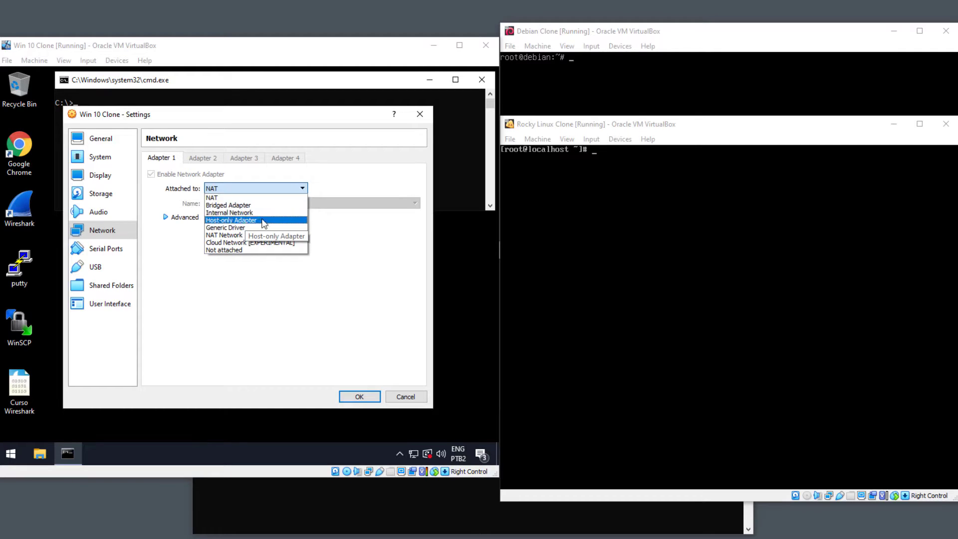
{"action": "left_click", "coordinate": [243, 199]}
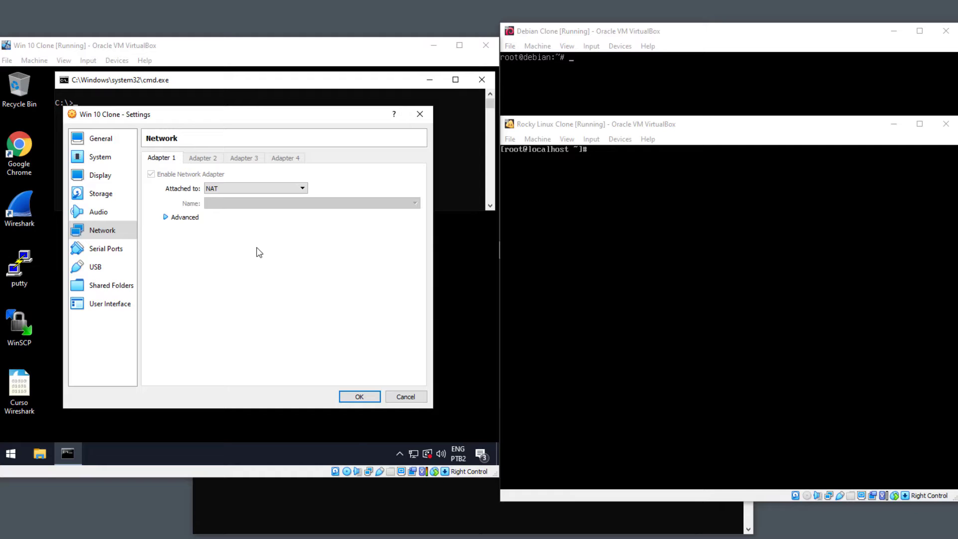
{"action": "left_click", "coordinate": [359, 397]}
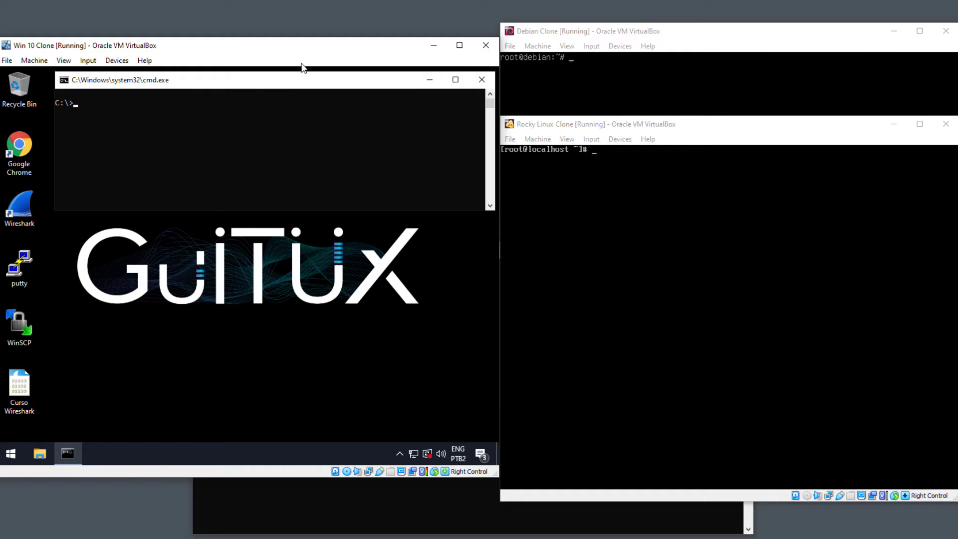
Display the IP configuration of the Win 10 VM with ipconfig and of the Rocky Linux VM with ifconfig
{"action": "type", "text": "ipconfig"}
{"action": "key", "text": "Return"}
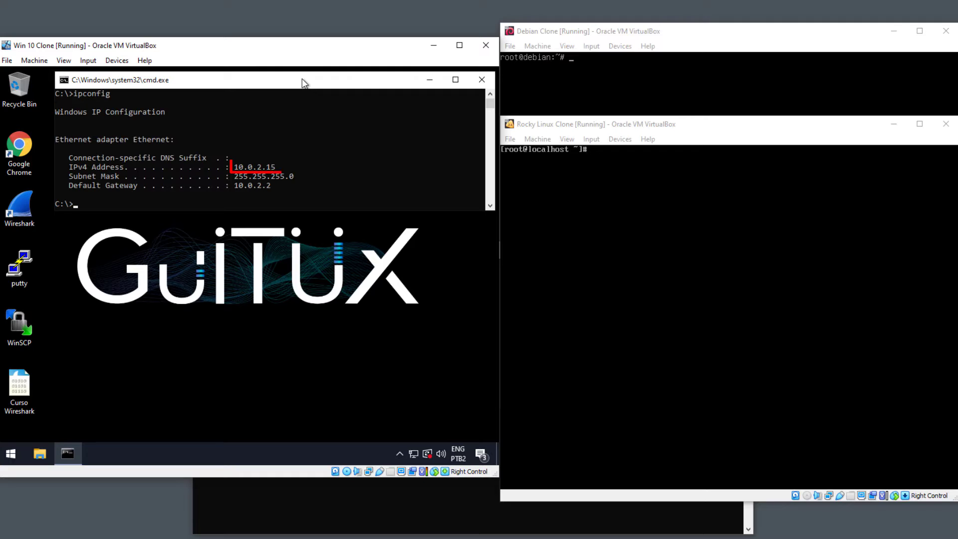
{"action": "left_click", "coordinate": [656, 126]}
{"action": "type", "text": "ifconfig"}
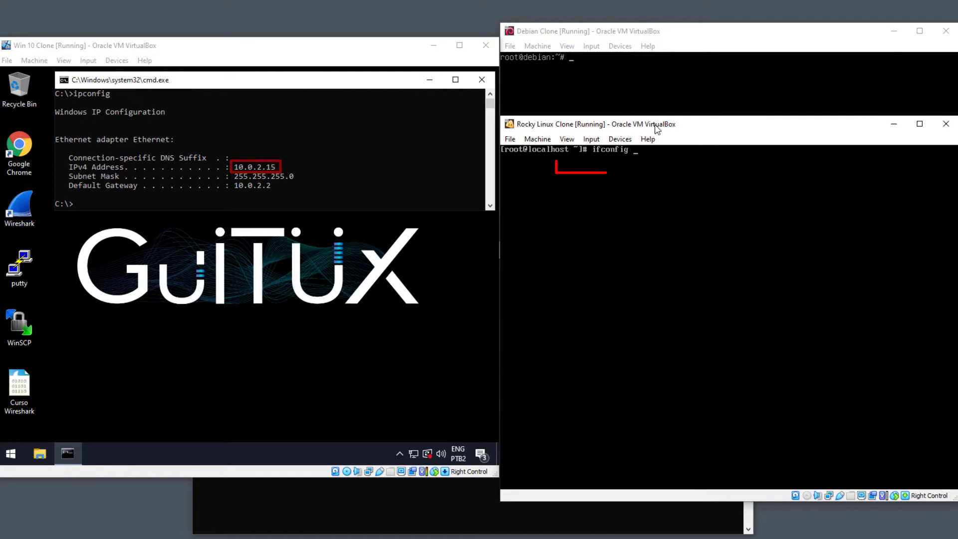
{"action": "key", "text": "Return"}
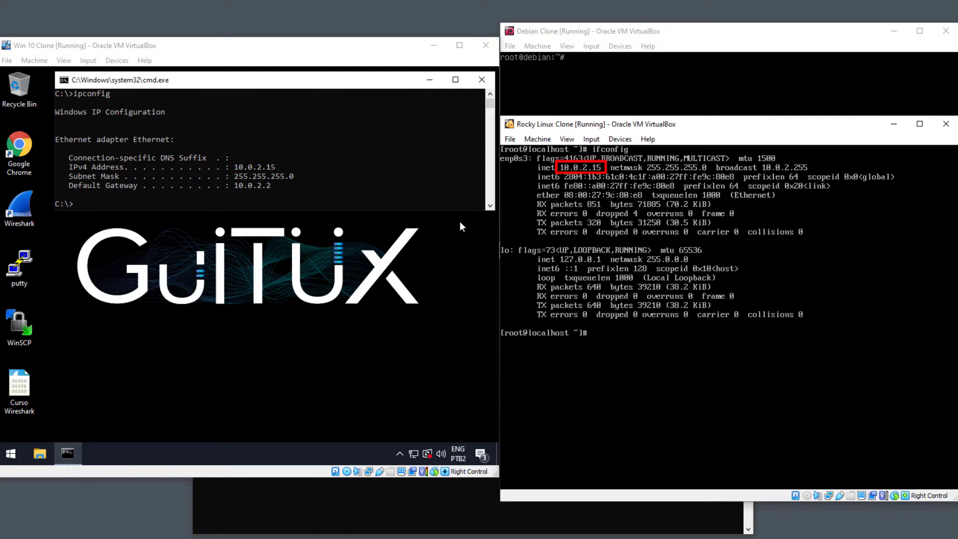
List the Debian VM's network addresses with "ip address list", clear the terminal, and repeat with the short form "ip a"
{"action": "left_click", "coordinate": [615, 33]}
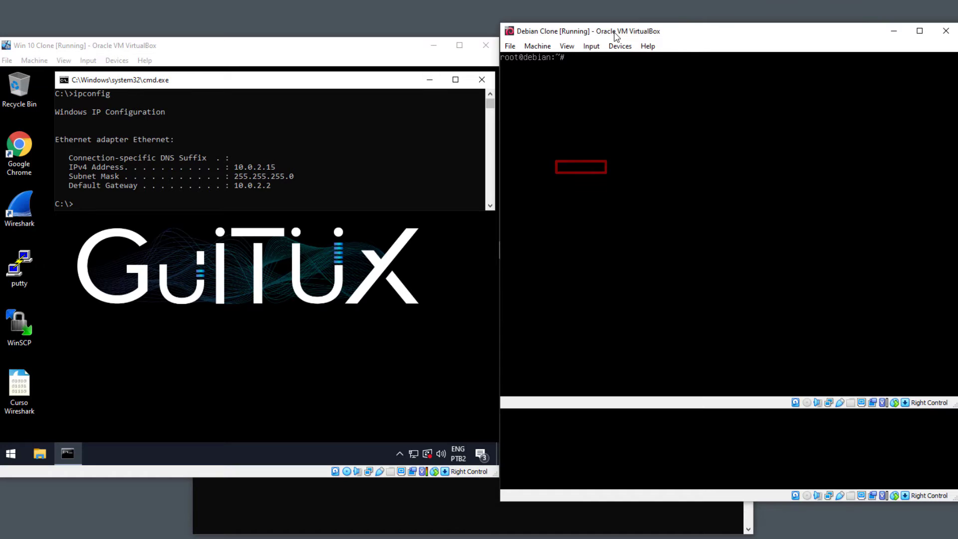
{"action": "type", "text": "ip address"}
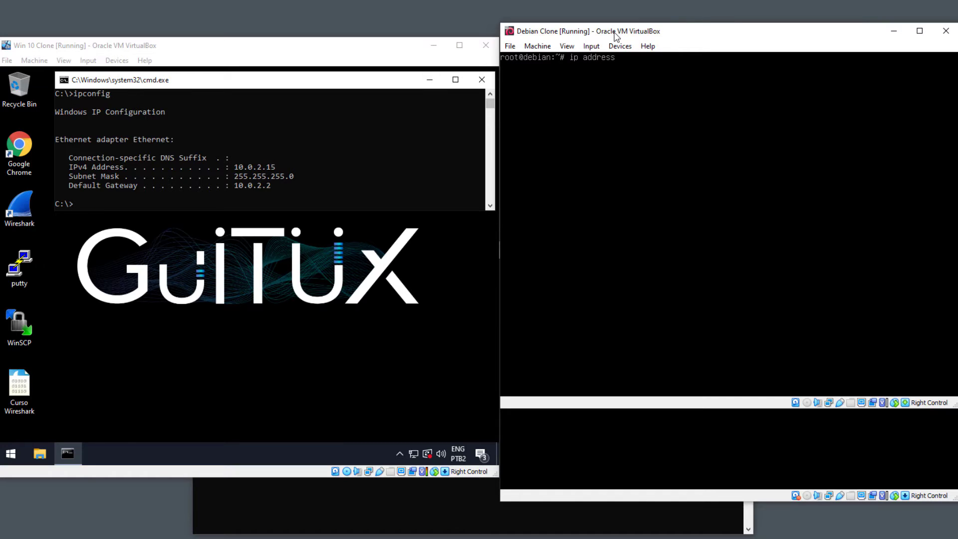
{"action": "type", "text": " list"}
{"action": "key", "text": "Return"}
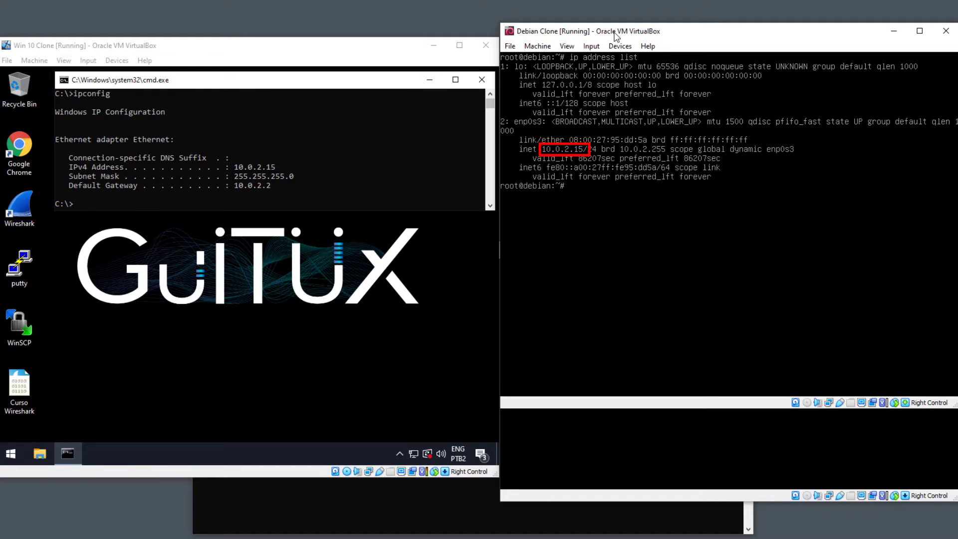
{"action": "key", "text": "ctrl+l"}
{"action": "type", "text": "ip a"}
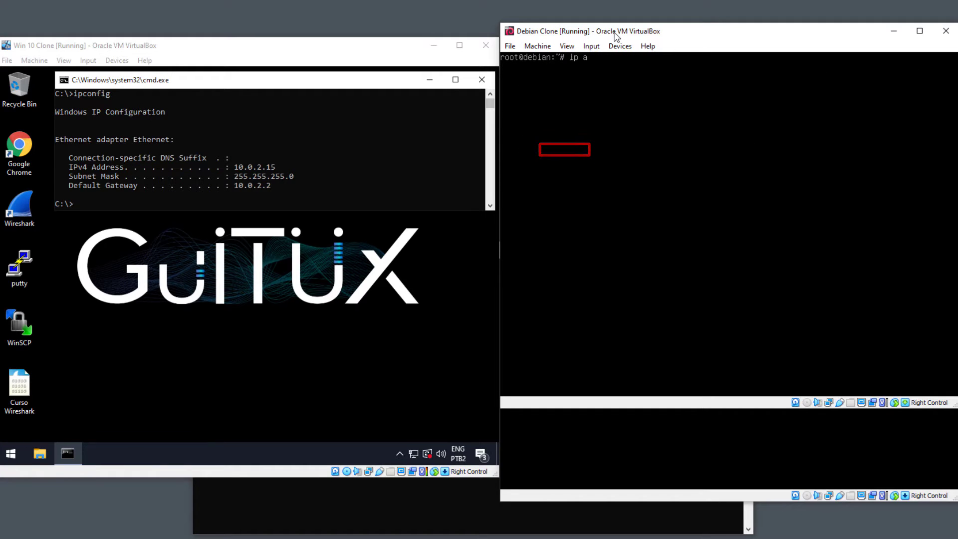
{"action": "key", "text": "Return"}
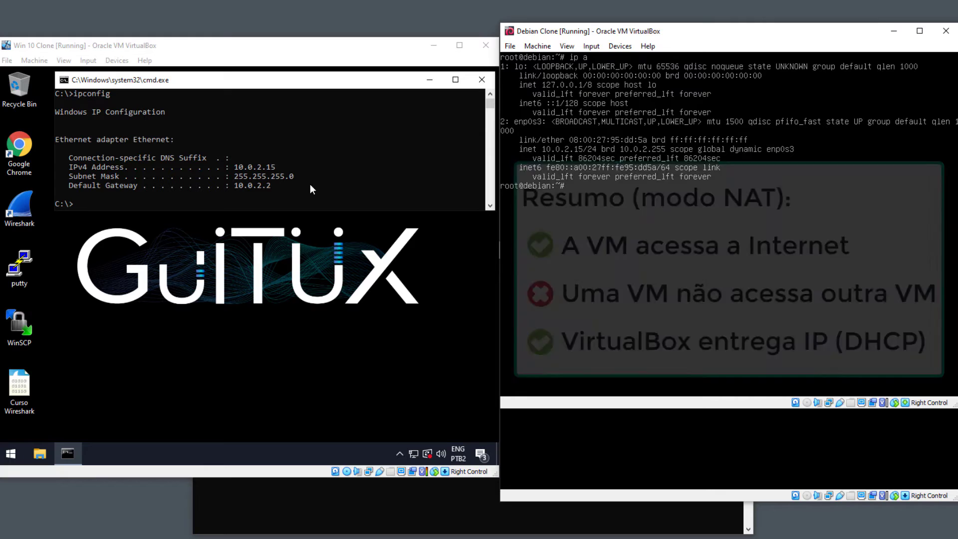
{"action": "left_click", "coordinate": [309, 184]}
{"action": "type", "text": "ping www.go"}
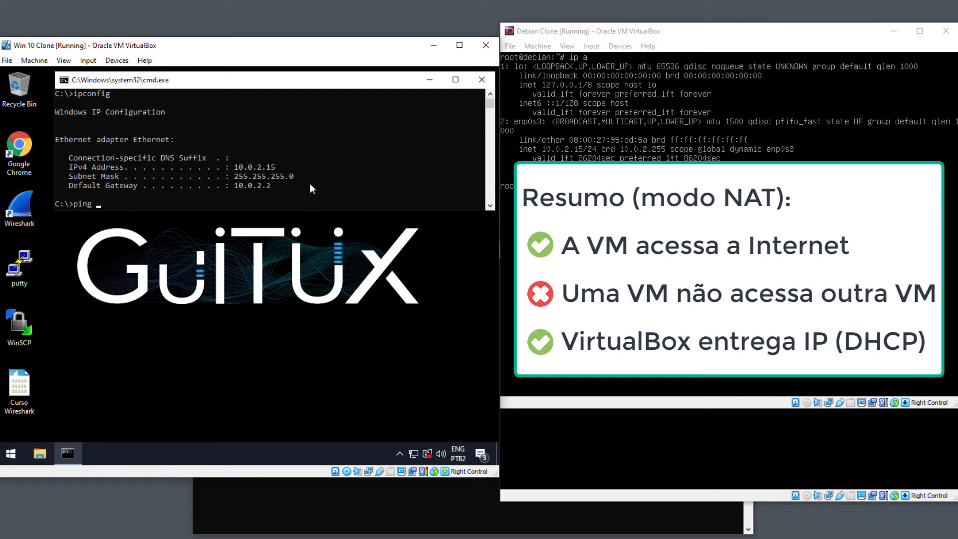
{"action": "type", "text": "ogle.com"}
{"action": "key", "text": "Return"}
{"action": "key", "text": "ctrl+c"}
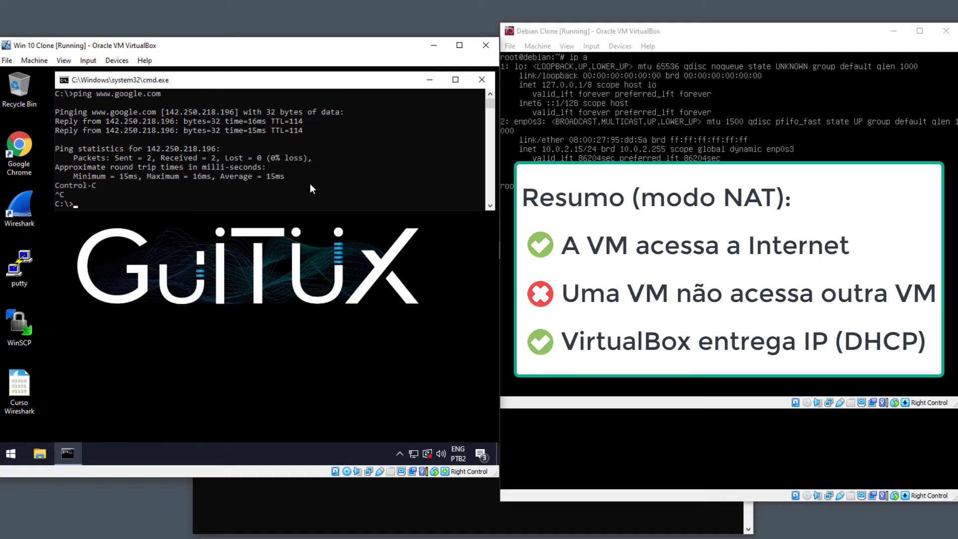
{"action": "type", "text": "cls"}
{"action": "key", "text": "Return"}
Attach the Win 10 VM's network Adapter 1 to Bridged Adapter and save the settings
{"action": "right_click", "coordinate": [370, 472]}
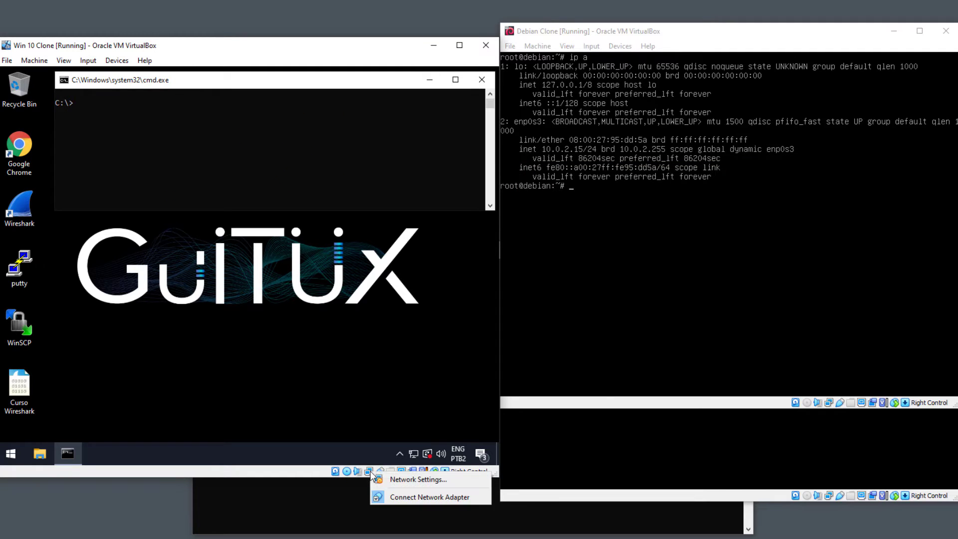
{"action": "left_click", "coordinate": [386, 480]}
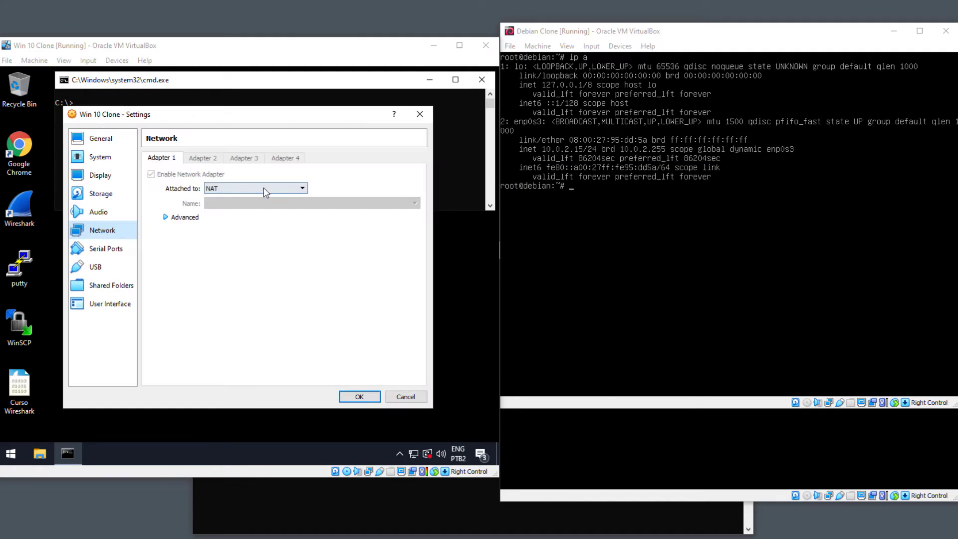
{"action": "left_click", "coordinate": [265, 188]}
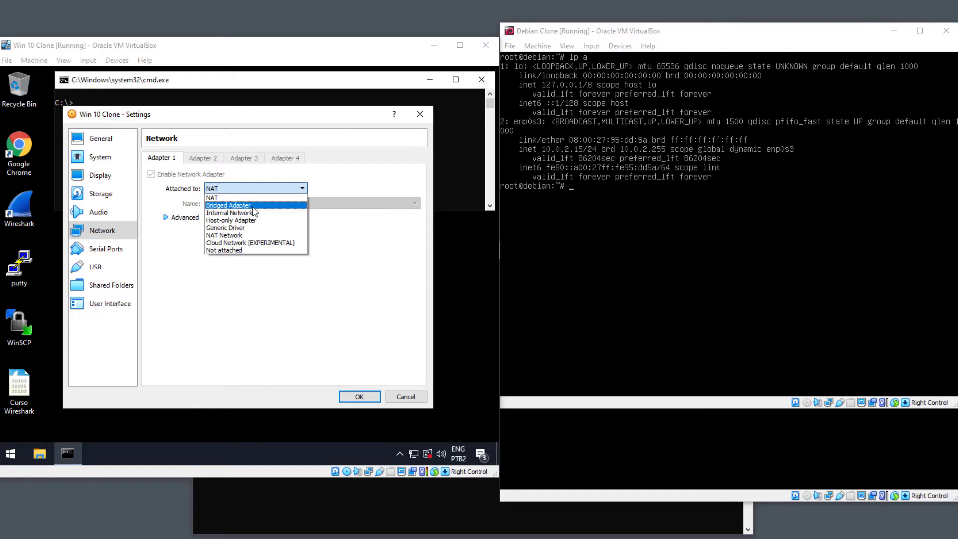
{"action": "left_click", "coordinate": [250, 205]}
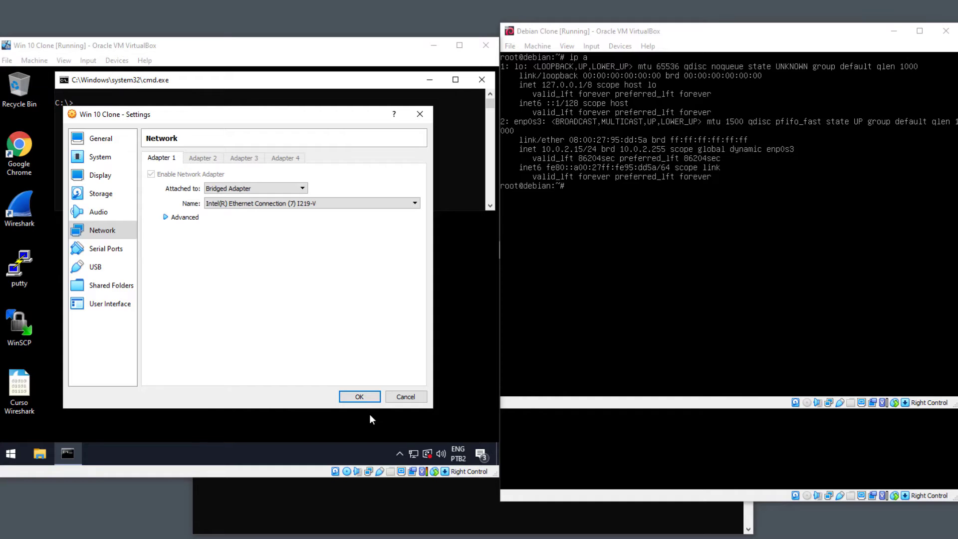
{"action": "left_click", "coordinate": [360, 397]}
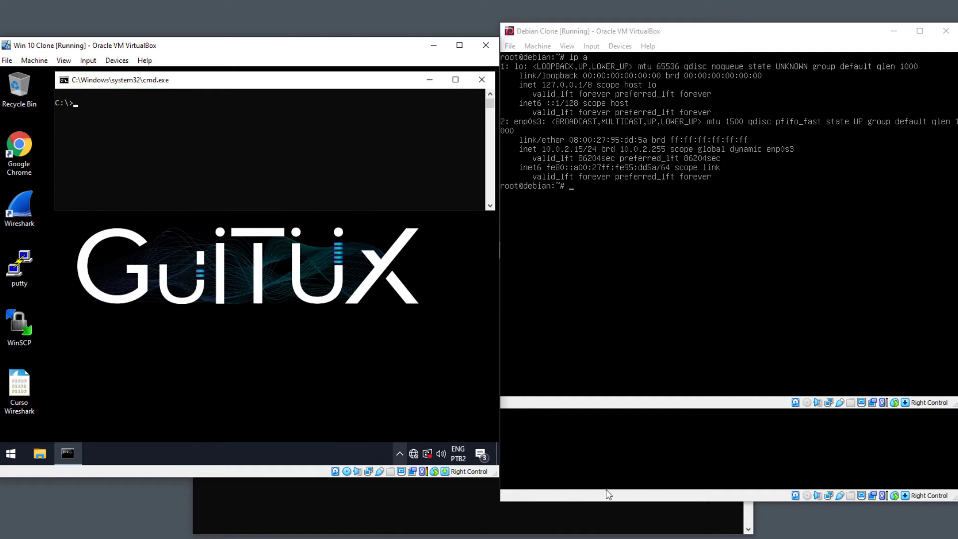
Attach the Rocky Linux VM's network Adapter 1 to Bridged Adapter and save the settings
{"action": "left_click", "coordinate": [648, 496]}
{"action": "right_click", "coordinate": [829, 496]}
{"action": "left_click", "coordinate": [841, 502]}
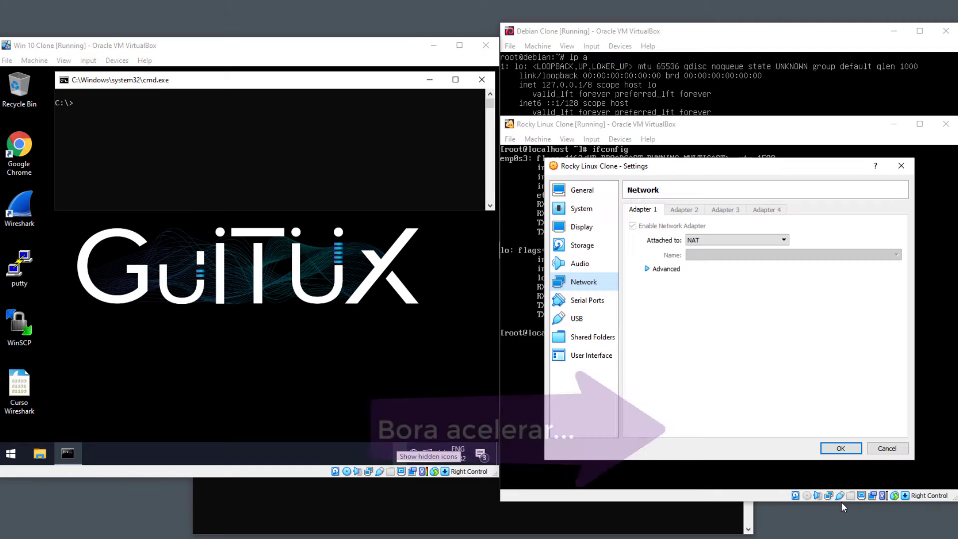
{"action": "left_click", "coordinate": [756, 241]}
{"action": "left_click", "coordinate": [748, 258]}
{"action": "left_click", "coordinate": [846, 450]}
Attach the Debian VM's network Adapter 1 to Bridged Adapter and save the settings
{"action": "left_click", "coordinate": [798, 32]}
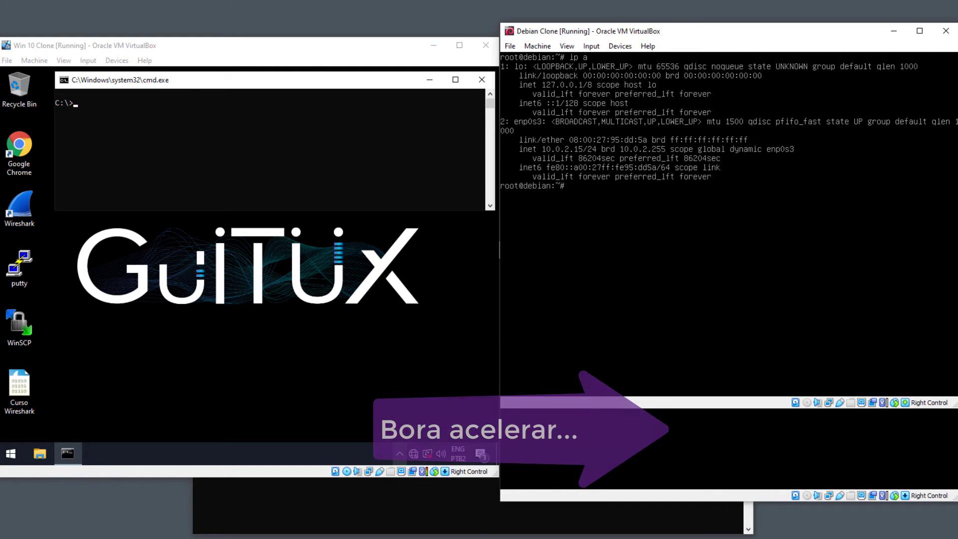
{"action": "right_click", "coordinate": [829, 403]}
{"action": "left_click", "coordinate": [840, 409]}
{"action": "left_click", "coordinate": [735, 148]}
{"action": "left_click", "coordinate": [730, 165]}
{"action": "left_click", "coordinate": [841, 355]}
Look at the host's IP configuration in its command prompt and run ipconfig in the Win 10 VM to compare
{"action": "left_click", "coordinate": [384, 504]}
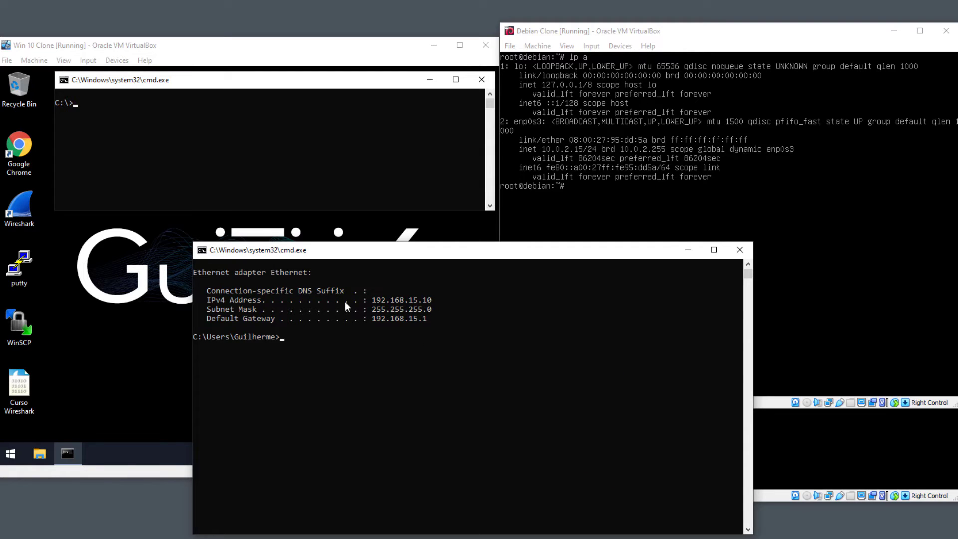
{"action": "left_click", "coordinate": [252, 81]}
{"action": "type", "text": "i"}
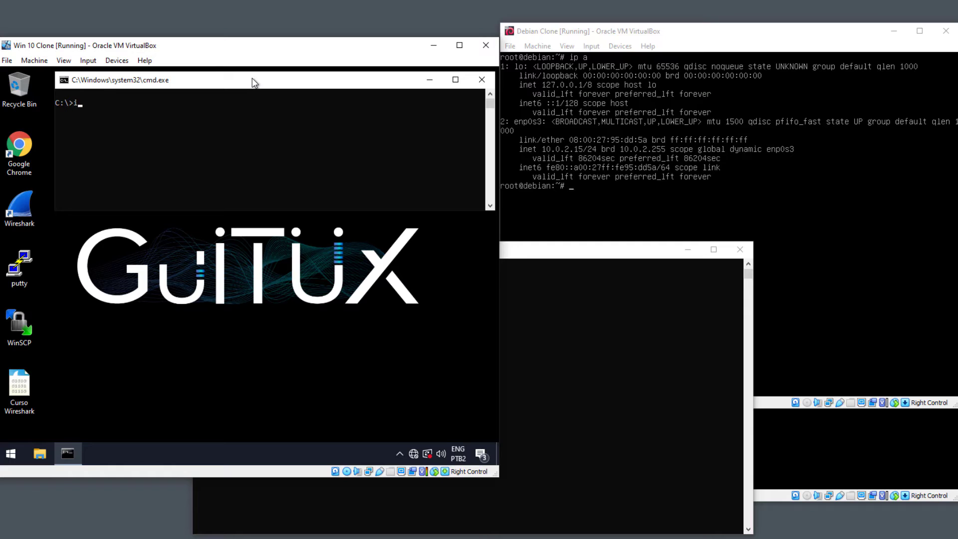
{"action": "type", "text": "pconfig"}
{"action": "key", "text": "Return"}
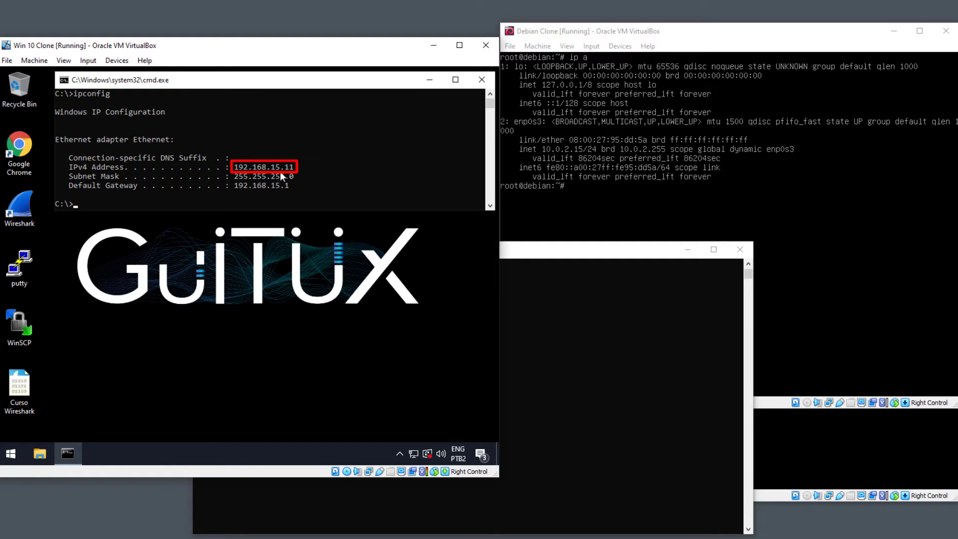
Check the Rocky Linux VM's address with ifconfig and the Debian VM's with "ip a", and compare both terminals
{"action": "left_click", "coordinate": [766, 499]}
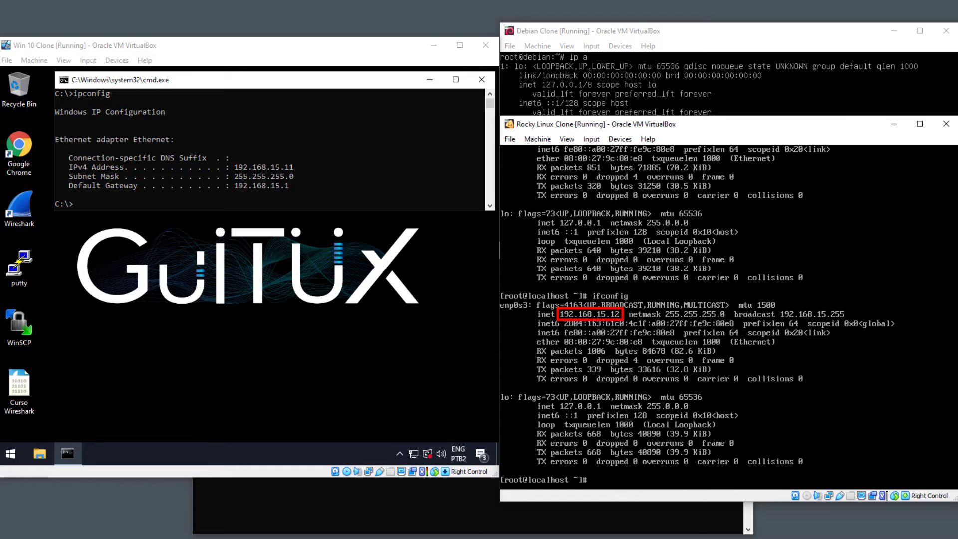
{"action": "left_click", "coordinate": [726, 34]}
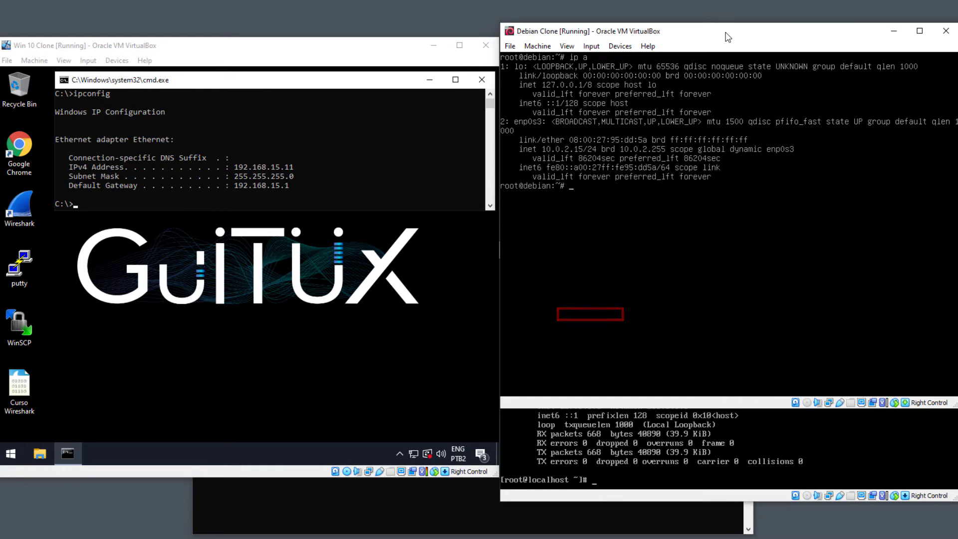
{"action": "key", "text": "Return"}
{"action": "key", "text": "Return"}
{"action": "type", "text": "ip a"}
{"action": "key", "text": "Return"}
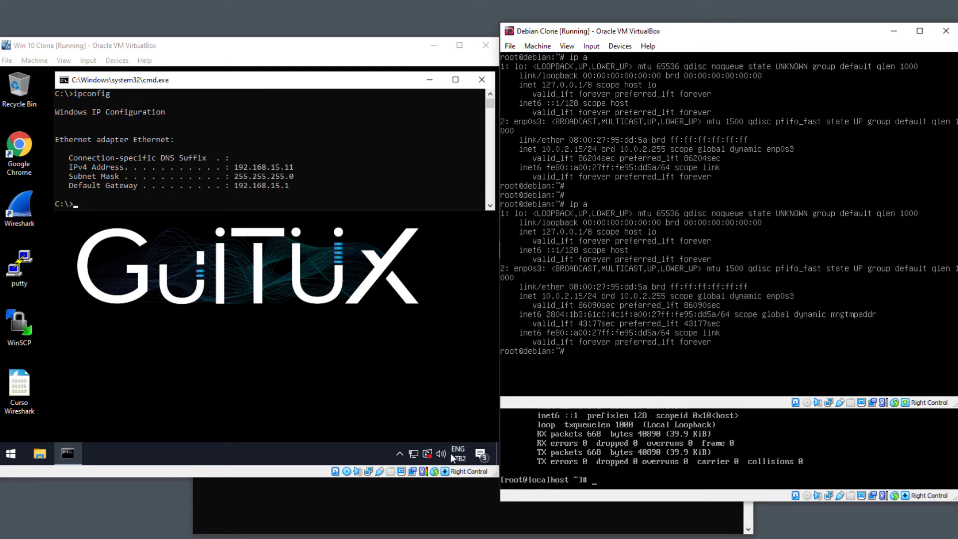
{"action": "left_click", "coordinate": [643, 499]}
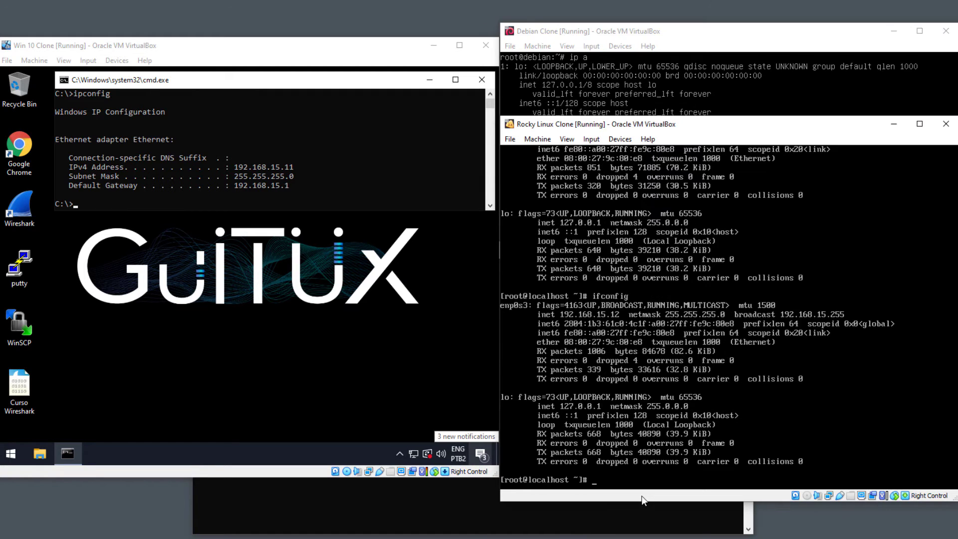
{"action": "left_click", "coordinate": [669, 33]}
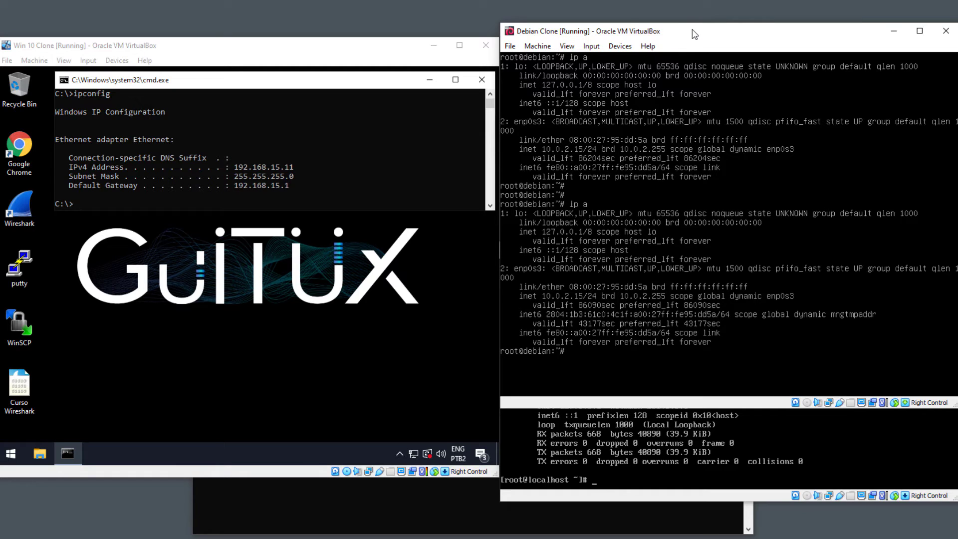
Restart the Debian VM's enp0s3 interface with ifdown and ifup to request a bridged network address
{"action": "type", "text": "ifdown enp0s3"}
{"action": "key", "text": "Return"}
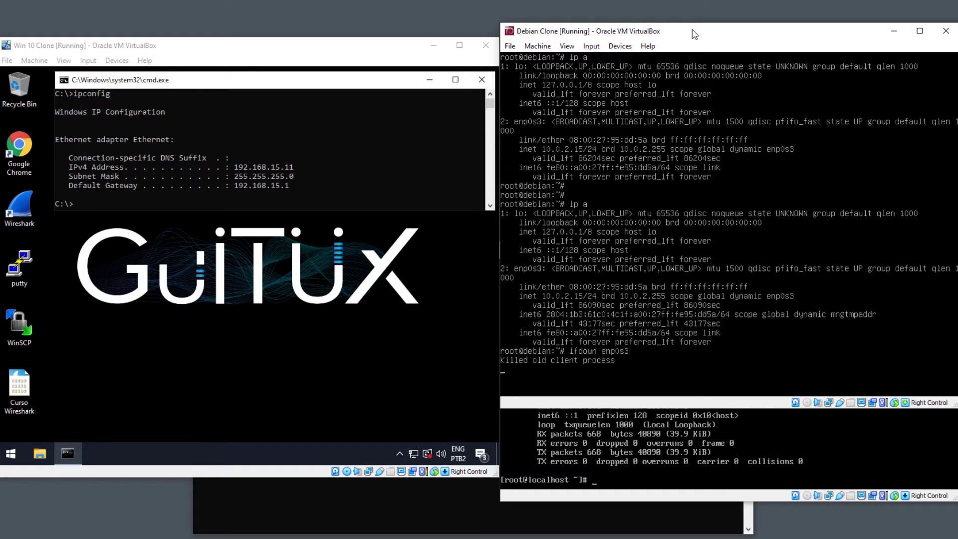
{"action": "type", "text": "if"}
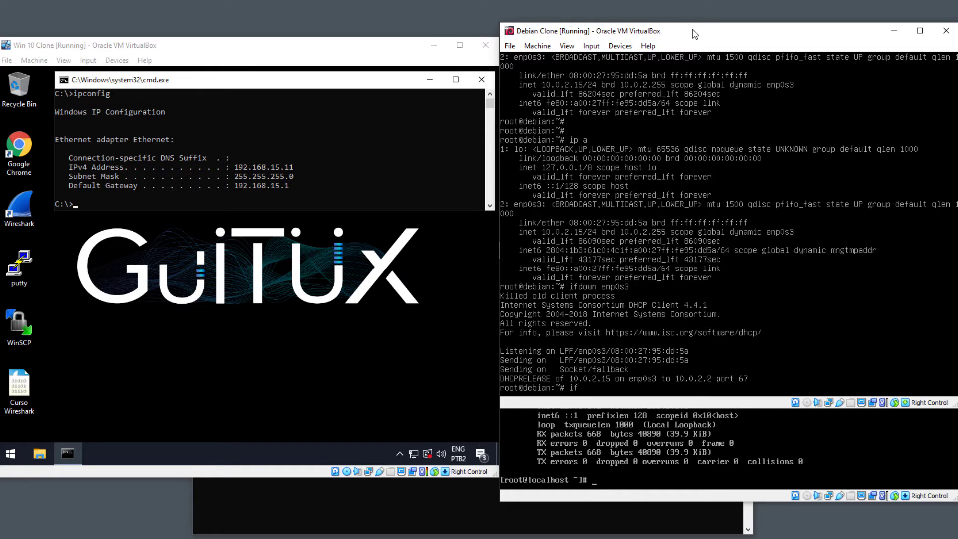
{"action": "type", "text": "up enp0s3"}
{"action": "key", "text": "Return"}
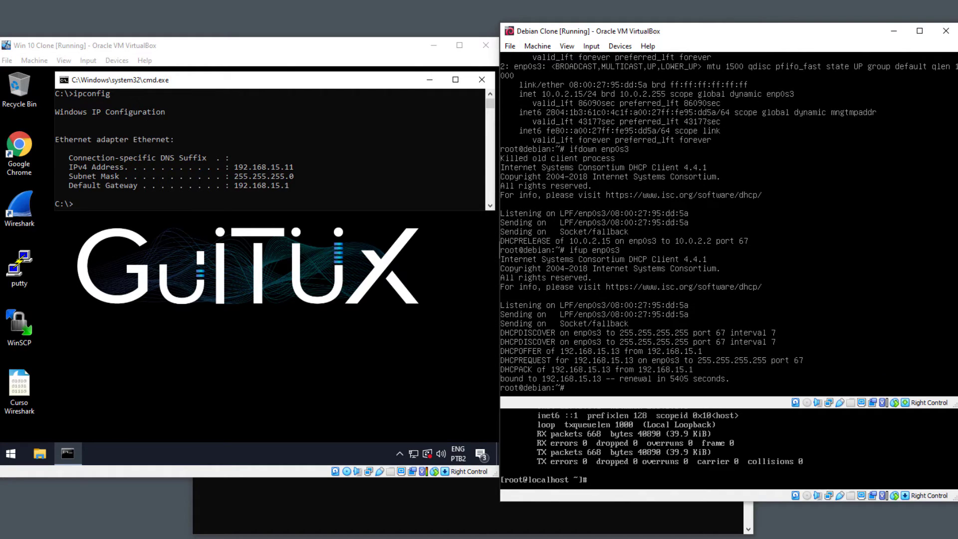
Check the Debian VM's network address with "ip a"
{"action": "key", "text": "Return"}
{"action": "key", "text": "Return"}
{"action": "key", "text": "Return"}
{"action": "type", "text": "ip a"}
{"action": "key", "text": "Return"}
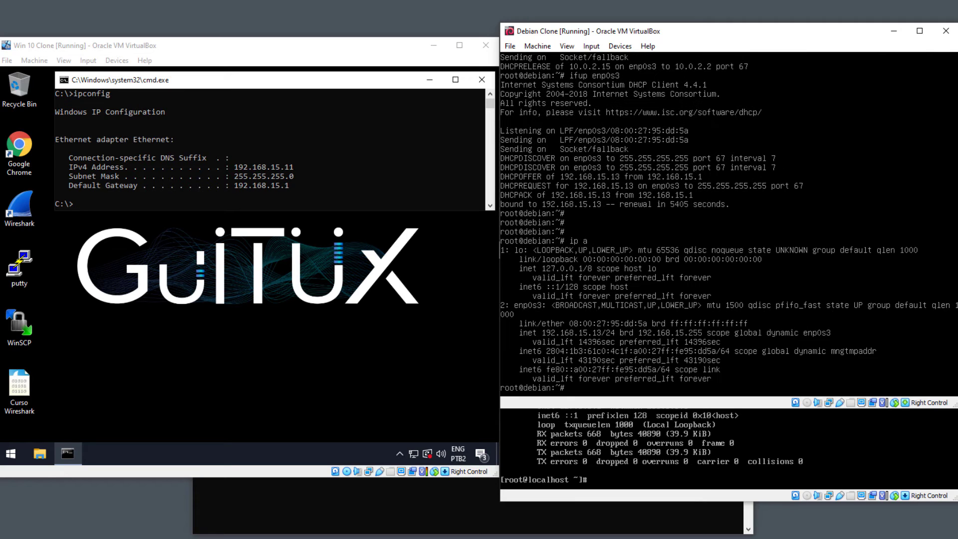
Ping the Debian VM at 192.168.15.13 from the Win 10 VM's command prompt and interrupt the ping
{"action": "left_click", "coordinate": [171, 85]}
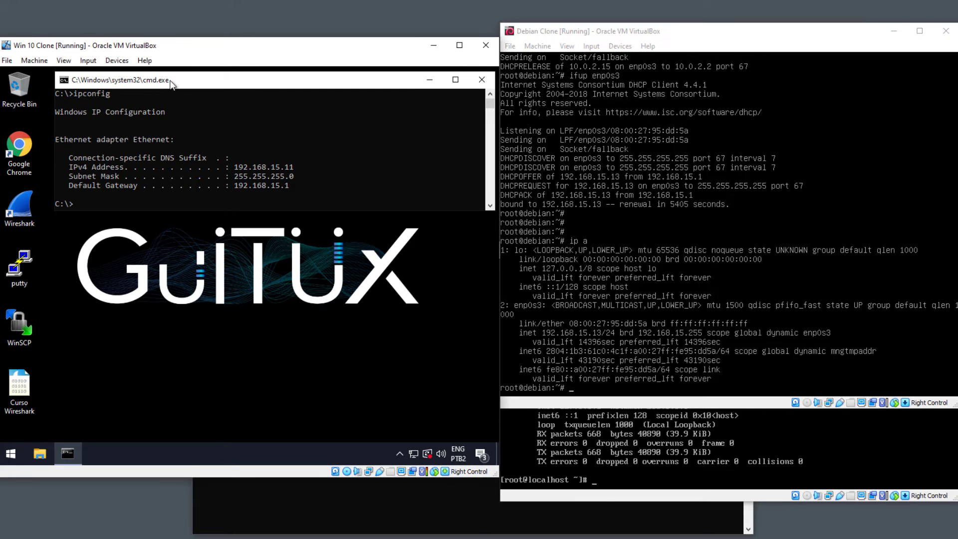
{"action": "type", "text": "ping 192.168.15.13"}
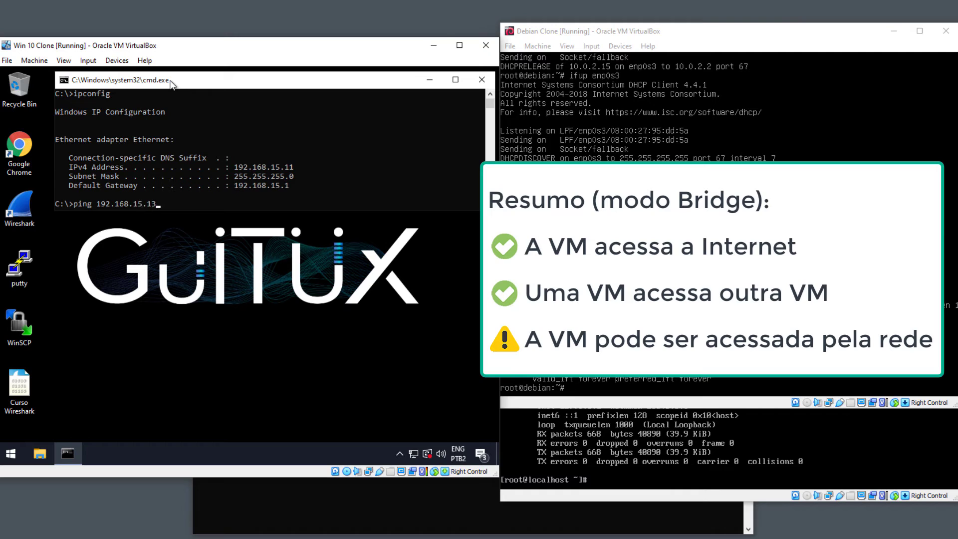
{"action": "key", "text": "Return"}
{"action": "key", "text": "ctrl+c"}
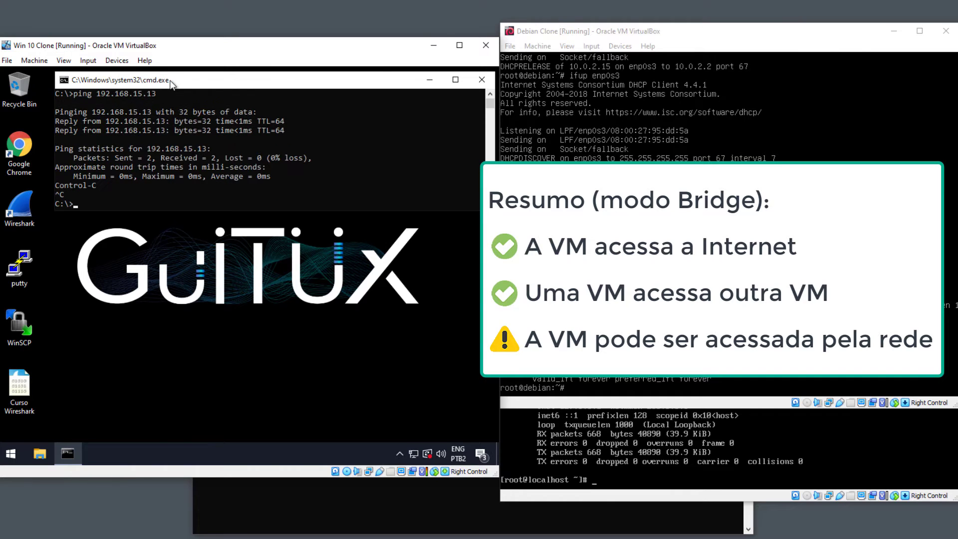
{"action": "type", "text": "cls"}
{"action": "key", "text": "BackSpace"}
{"action": "key", "text": "BackSpace"}
{"action": "key", "text": "BackSpace"}
{"action": "type", "text": "ping www.google.com"}
{"action": "key", "text": "Return"}
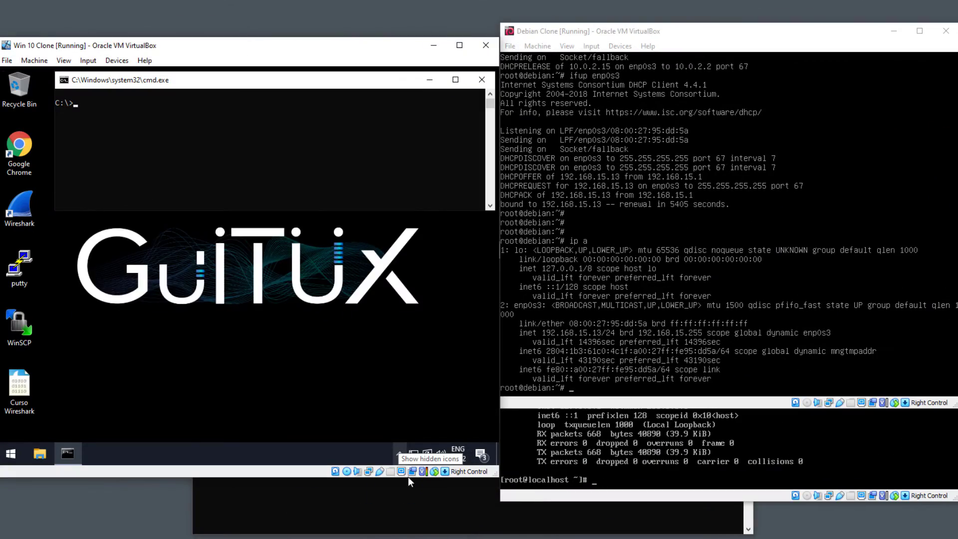
Attach the Win 10 VM's network Adapter 1 to Host-only Adapter and save the settings
{"action": "left_click", "coordinate": [257, 188]}
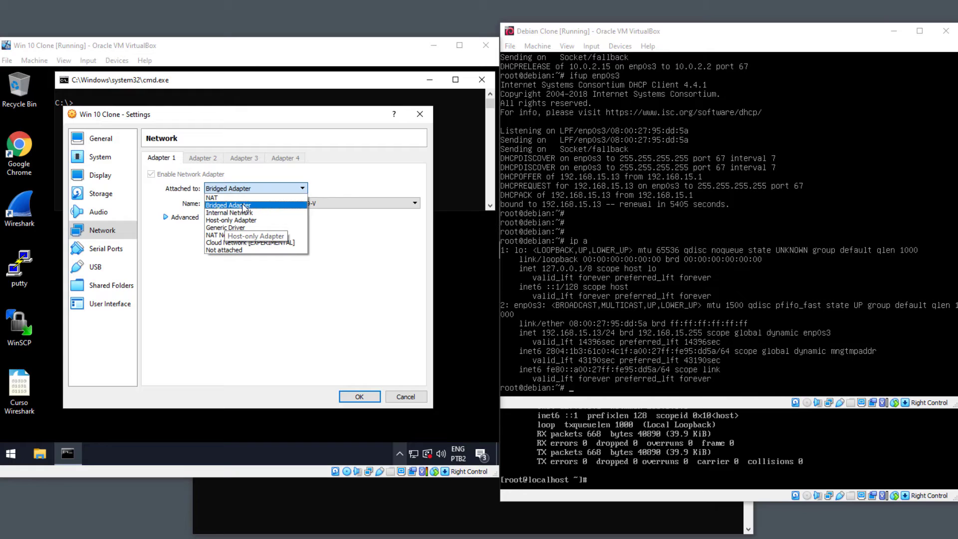
{"action": "left_click", "coordinate": [257, 220]}
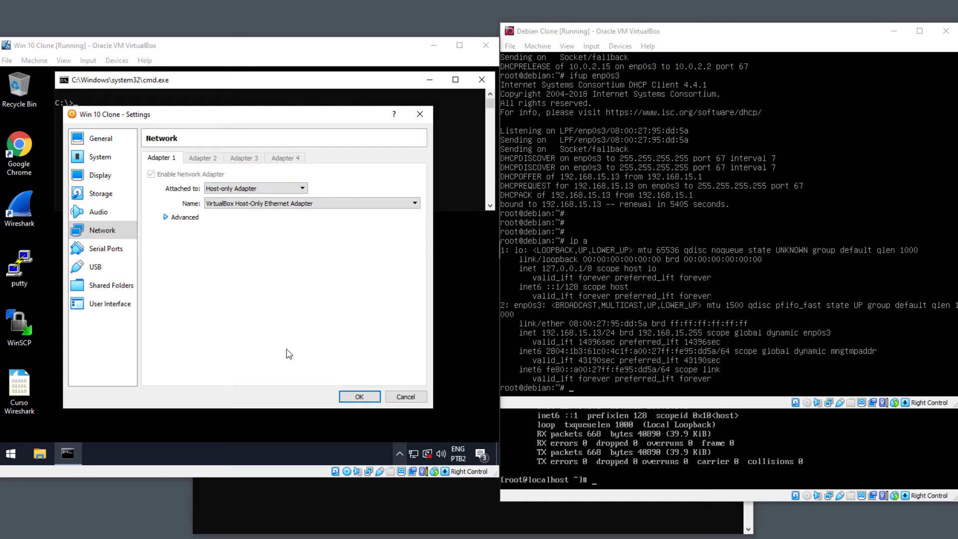
{"action": "left_click", "coordinate": [359, 396]}
Attach the Rocky Linux VM's network Adapter 1 to Host-only Adapter and save the settings
{"action": "left_click", "coordinate": [645, 498]}
{"action": "right_click", "coordinate": [830, 496]}
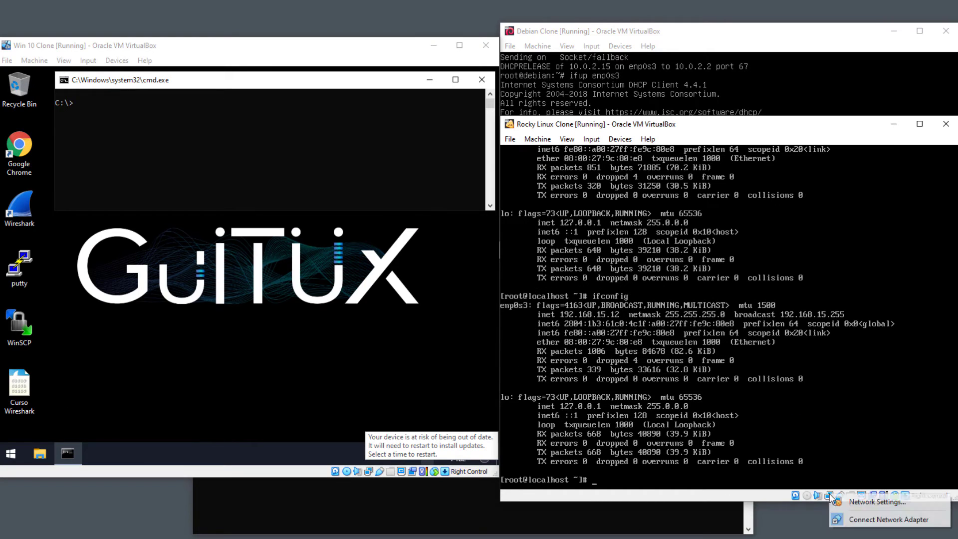
{"action": "left_click", "coordinate": [851, 501]}
{"action": "left_click", "coordinate": [724, 240]}
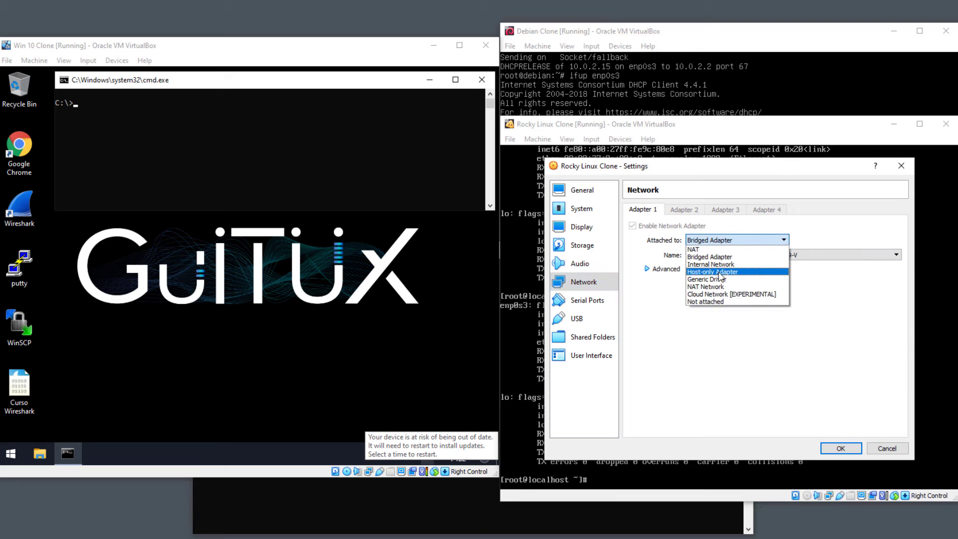
{"action": "left_click", "coordinate": [720, 274]}
{"action": "left_click", "coordinate": [841, 448]}
Attach the Debian VM's network Adapter 1 to Host-only Adapter and save the settings
{"action": "left_click", "coordinate": [818, 27]}
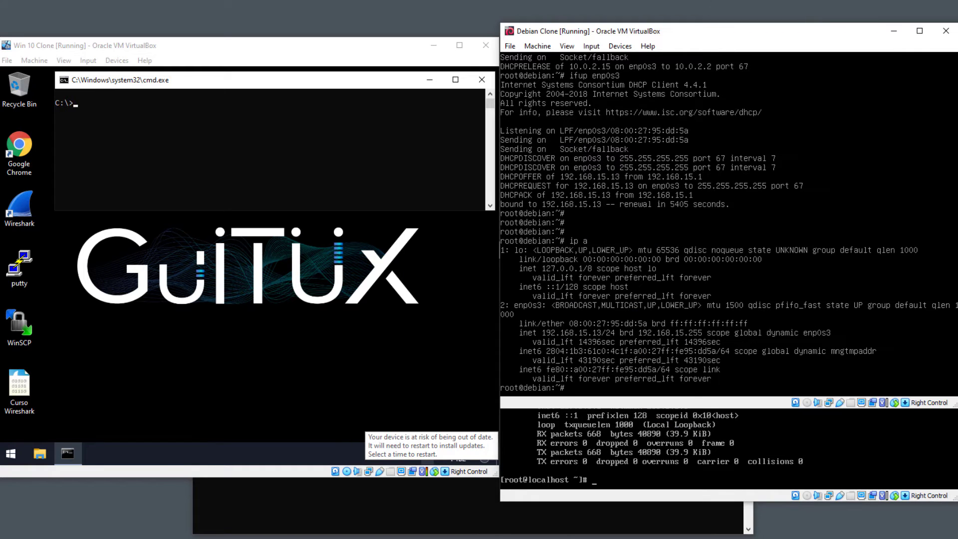
{"action": "right_click", "coordinate": [829, 402]}
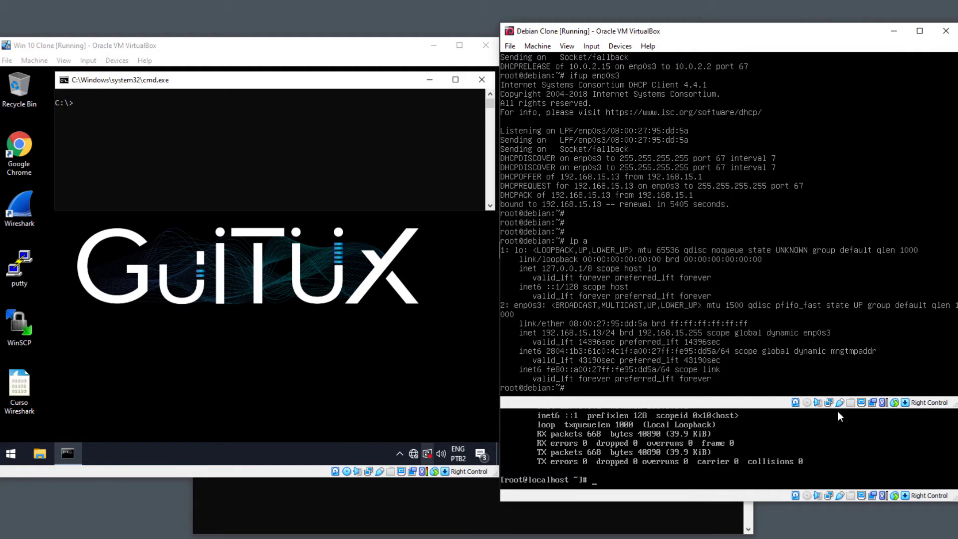
{"action": "left_click", "coordinate": [838, 411]}
{"action": "left_click", "coordinate": [736, 147]}
{"action": "left_click", "coordinate": [719, 192]}
{"action": "left_click", "coordinate": [840, 356]}
Inspect the host's VirtualBox Host-Only Network connection through ncpa.cpl and its addresses in the host's earlier ipconfig output
{"action": "left_click", "coordinate": [441, 513]}
{"action": "type", "text": "ncpa.cpl"}
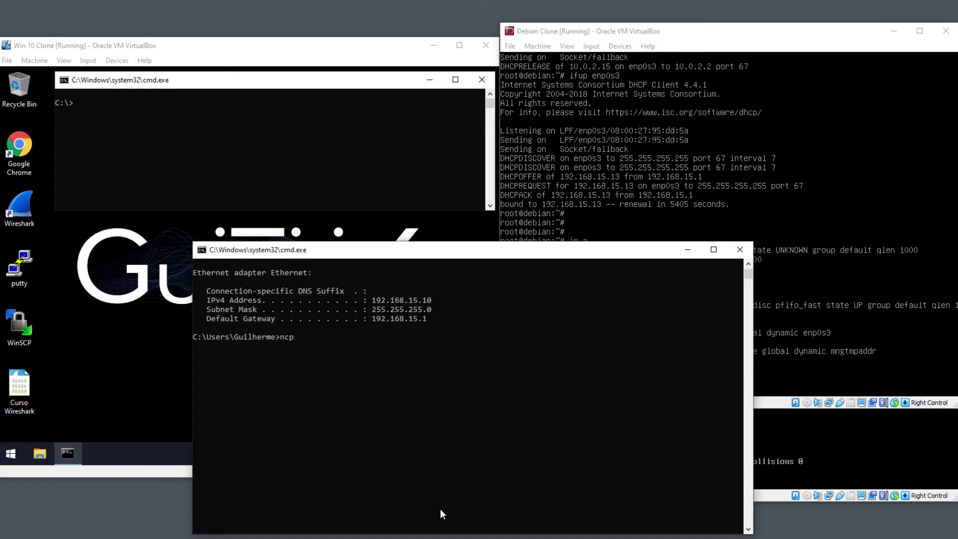
{"action": "key", "text": "Return"}
{"action": "left_click", "coordinate": [428, 160]}
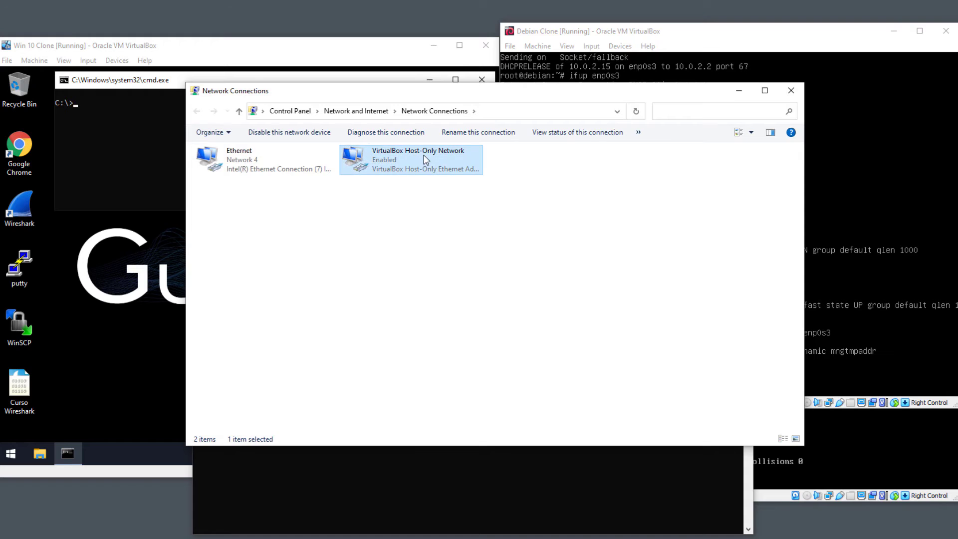
{"action": "right_click", "coordinate": [433, 160]}
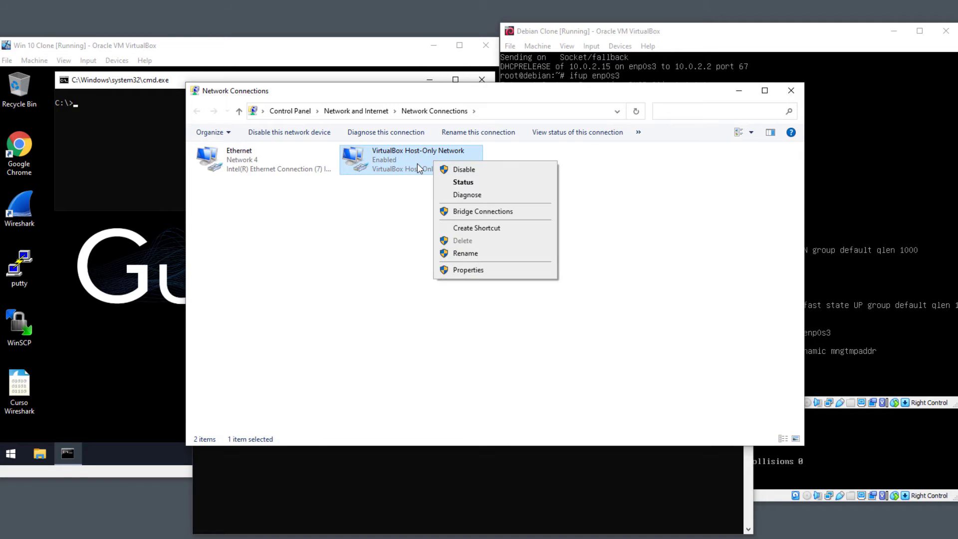
{"action": "left_click", "coordinate": [417, 163]}
{"action": "left_click", "coordinate": [791, 90]}
{"action": "scroll", "coordinate": [528, 379], "scroll_direction": "up", "scroll_amount": 4}
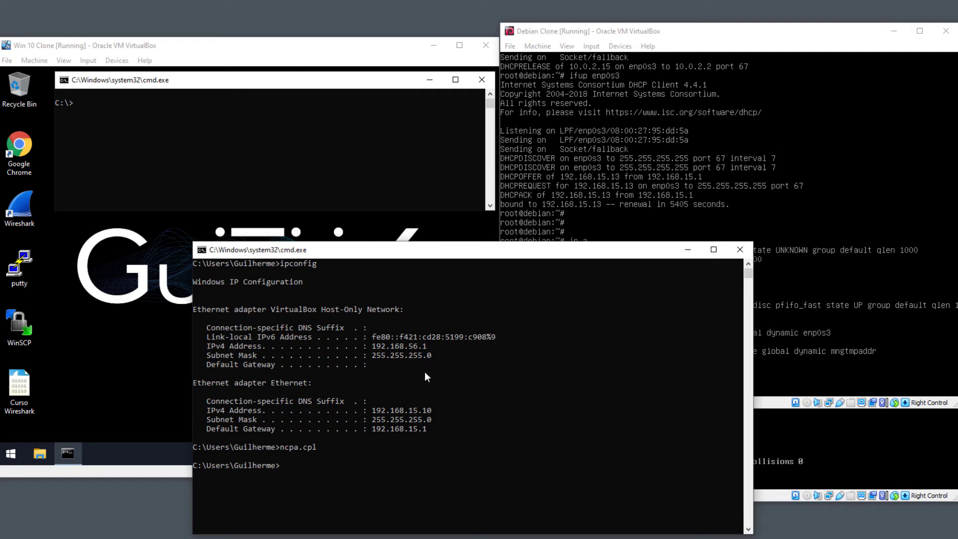
Check the Win 10 VM's host-only address with ipconfig and the Rocky Linux VM's with ifconfig
{"action": "left_click", "coordinate": [307, 83]}
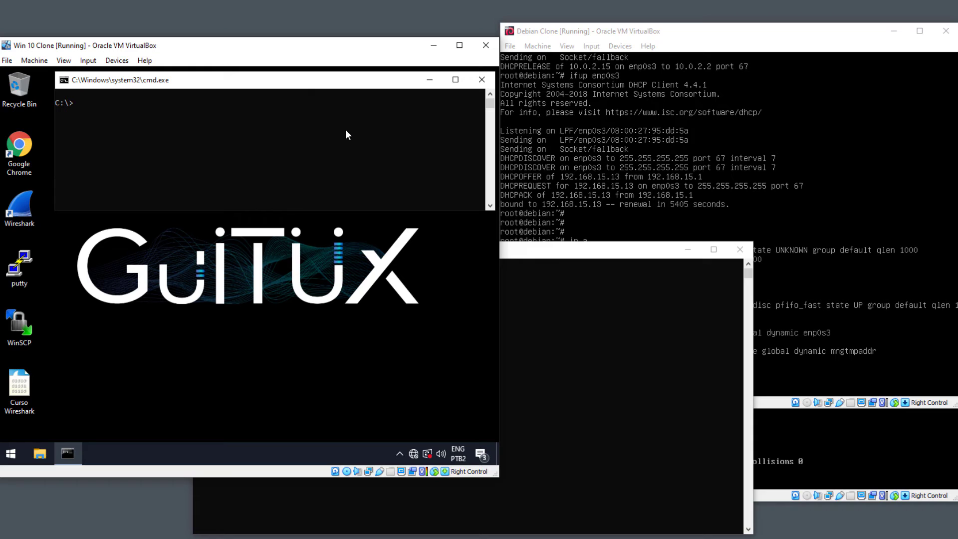
{"action": "type", "text": "ipconfig"}
{"action": "key", "text": "Return"}
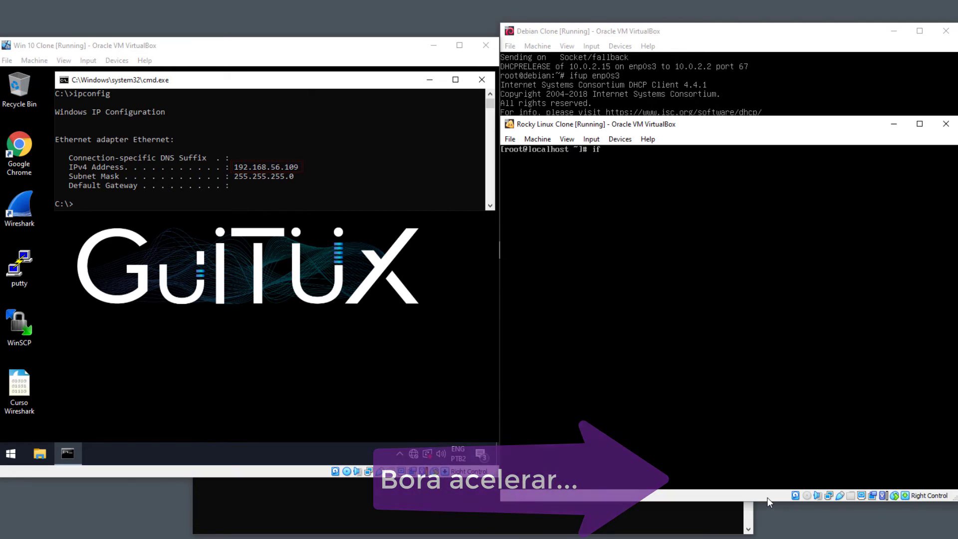
{"action": "type", "text": "config"}
{"action": "key", "text": "Return"}
Restart the Debian VM's enp0s3 interface with ifdown and ifup to request a host-only network address
{"action": "left_click", "coordinate": [723, 36]}
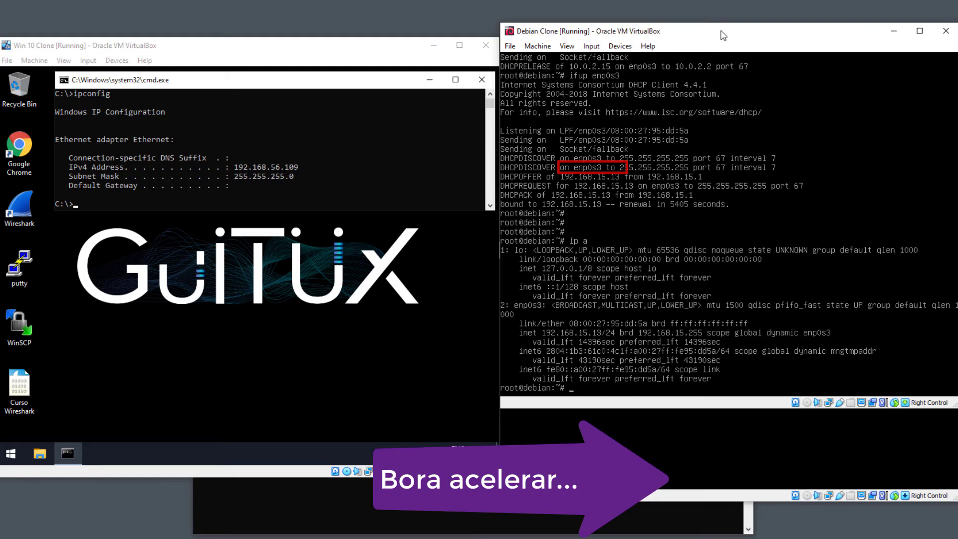
{"action": "type", "text": "ifdown enp0s3"}
{"action": "key", "text": "Return"}
{"action": "type", "text": "ifup enp0s3"}
{"action": "key", "text": "Return"}
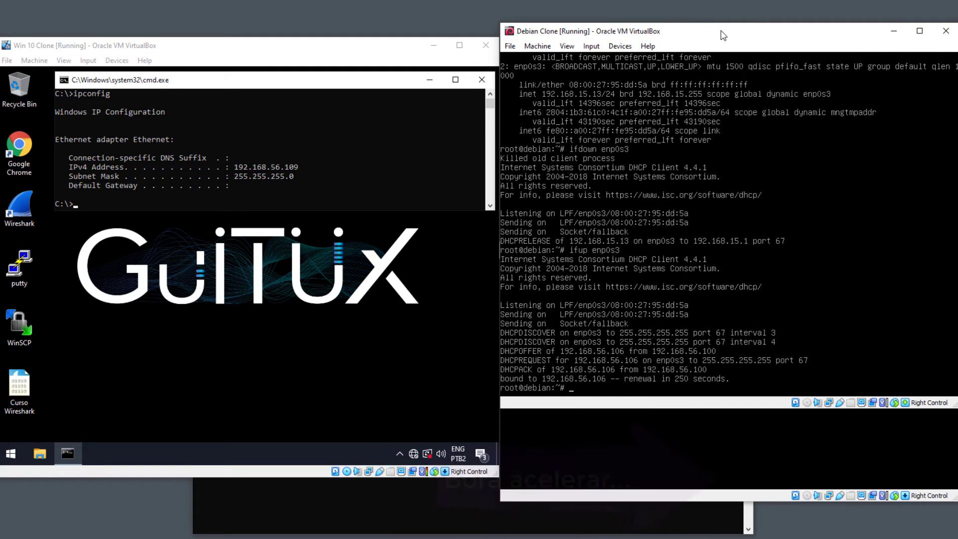
Clear the Debian VM's terminal and check its host-only address with "ip a"
{"action": "key", "text": "ctrl+l"}
{"action": "type", "text": "ip a"}
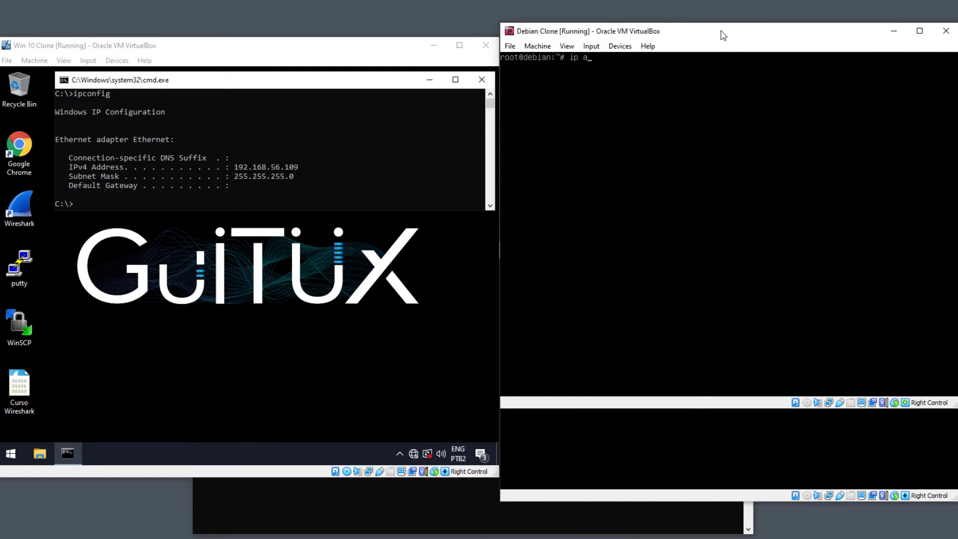
{"action": "key", "text": "Return"}
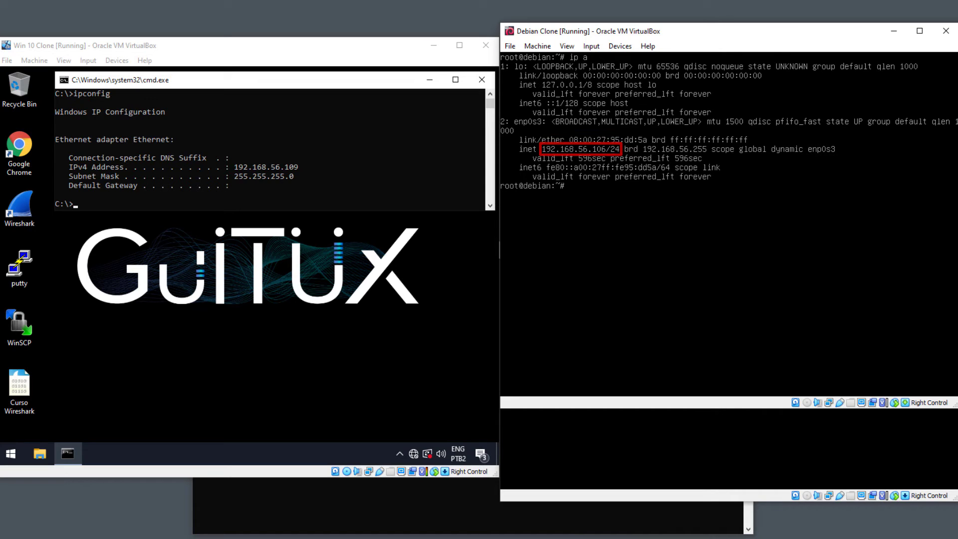
{"action": "left_click", "coordinate": [295, 83]}
{"action": "type", "text": "ping 192"}
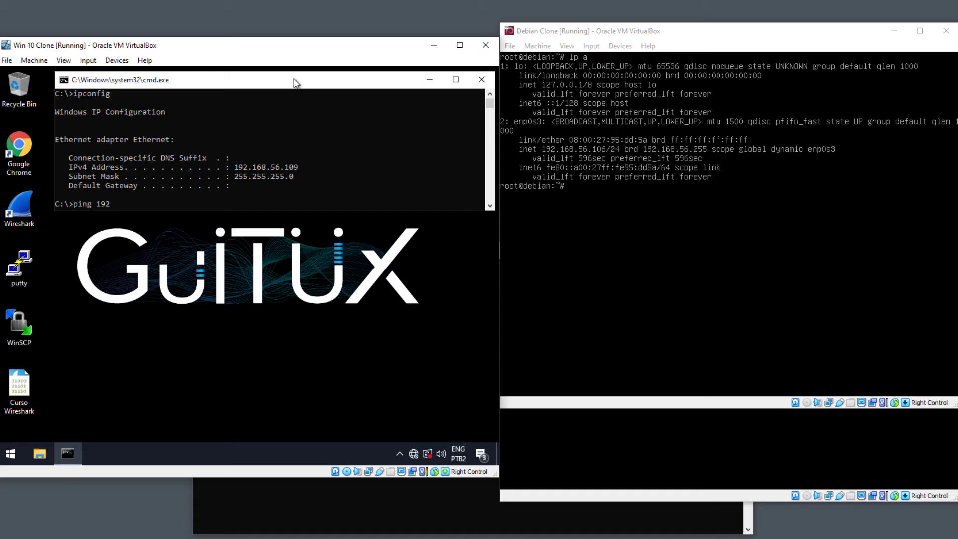
{"action": "type", "text": ".168.56.106"}
{"action": "key", "text": "Return"}
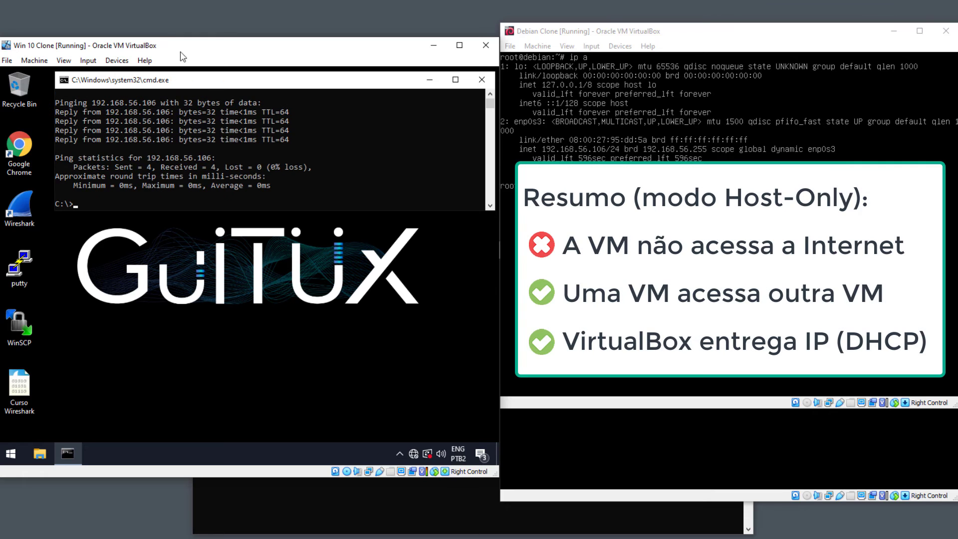
{"action": "type", "text": "ping www.google.com"}
{"action": "key", "text": "Return"}
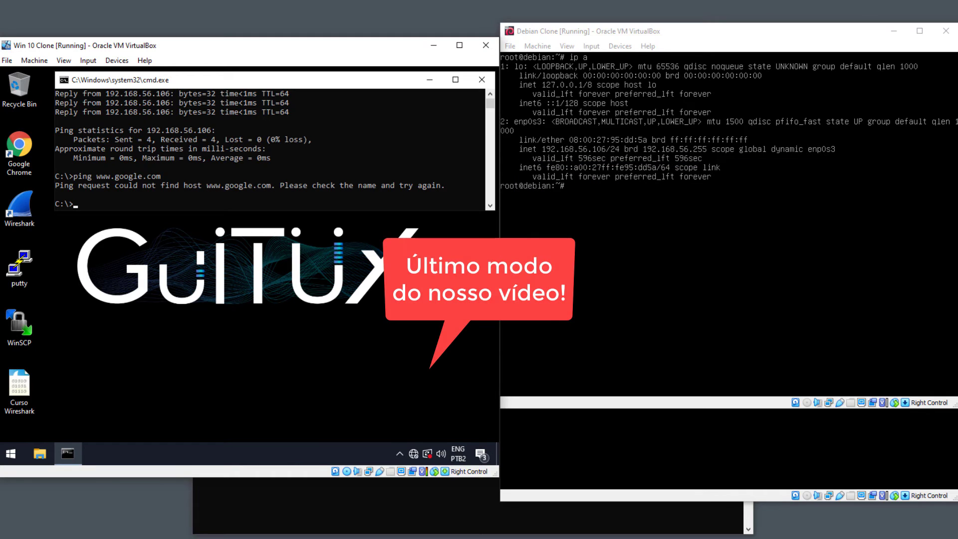
Attach the Win 10 VM's network Adapter 1 to Internal Network
{"action": "right_click", "coordinate": [369, 472]}
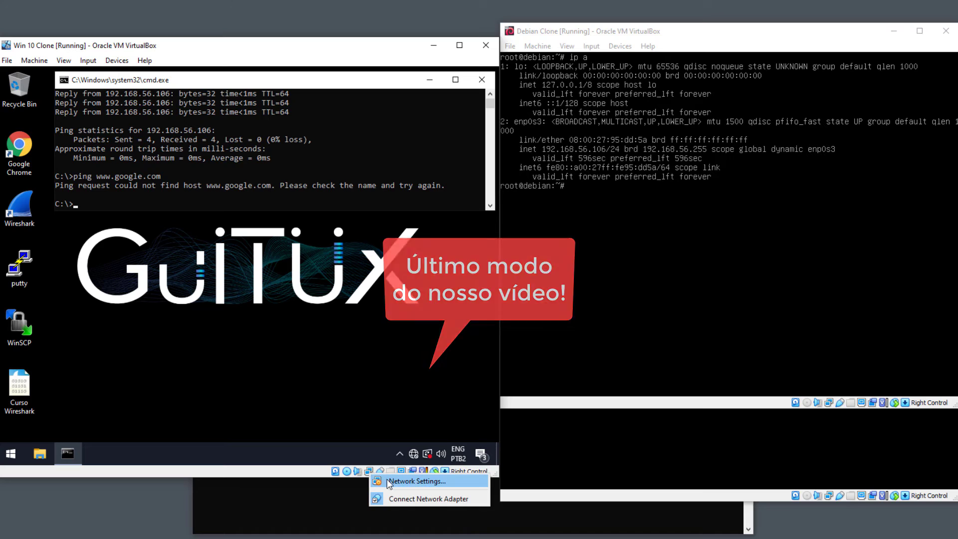
{"action": "left_click", "coordinate": [387, 478]}
{"action": "left_click", "coordinate": [302, 189]}
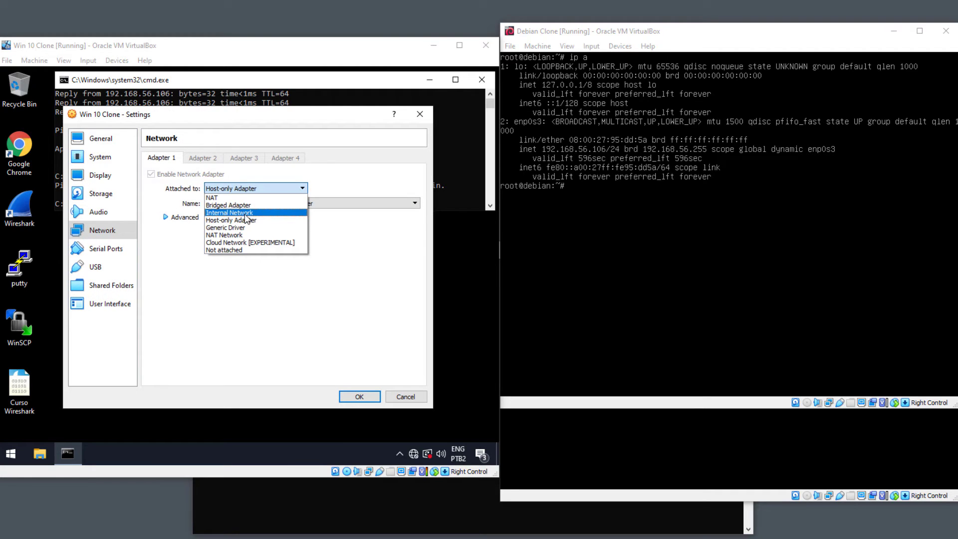
{"action": "left_click", "coordinate": [262, 213]}
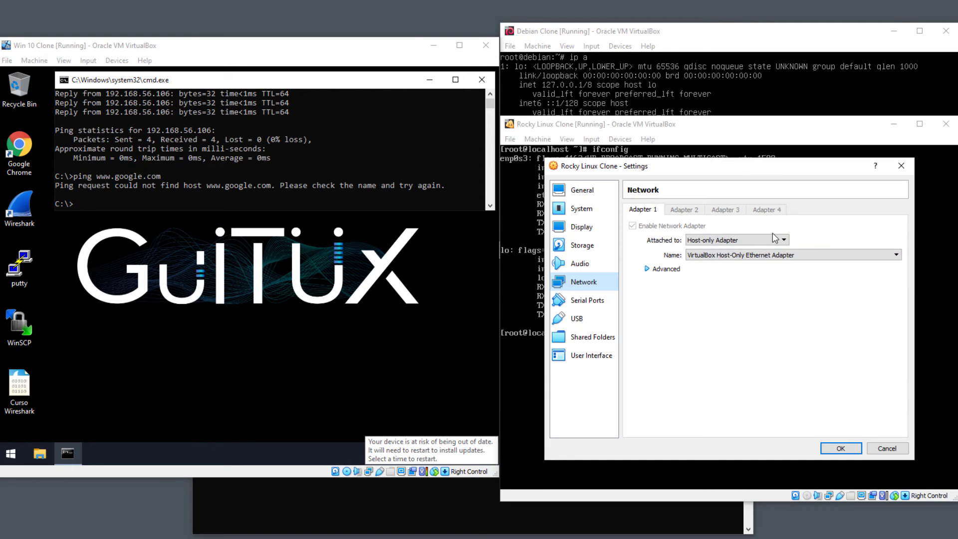
Attach the Rocky Linux VM's network Adapter 1 to Internal Network and save the settings
{"action": "left_click", "coordinate": [737, 240]}
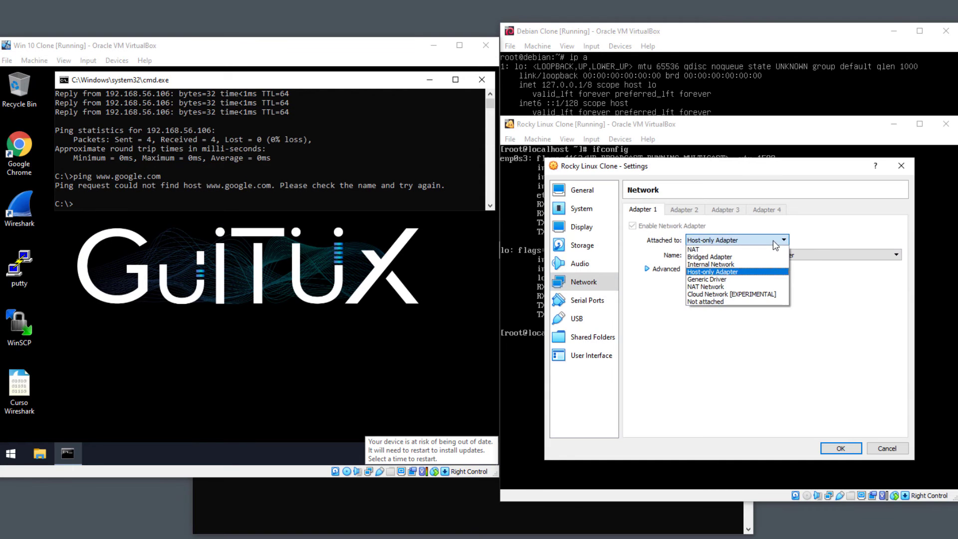
{"action": "left_click", "coordinate": [713, 270]}
{"action": "left_click", "coordinate": [840, 448]}
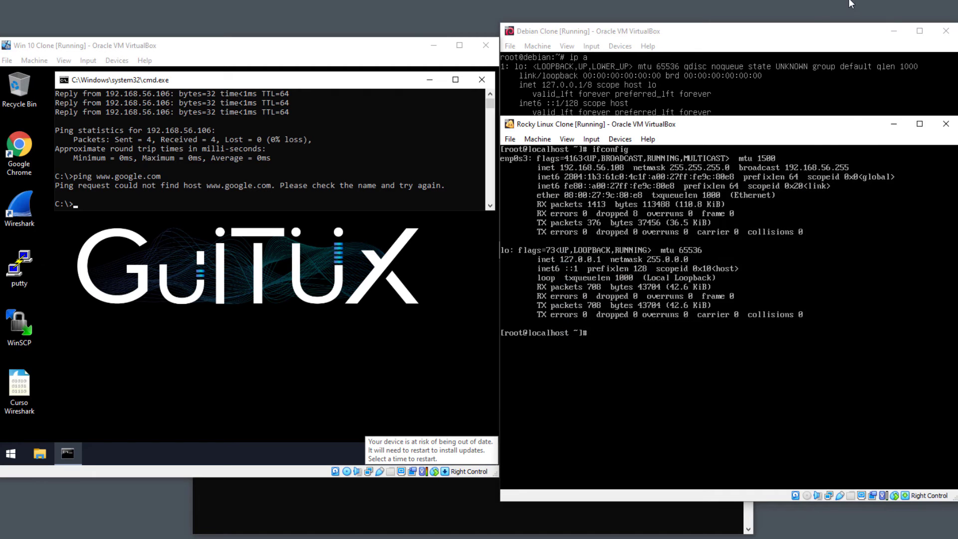
Attach the Debian VM's network Adapter 1 to Internal Network, named intnet, and save the settings
{"action": "left_click", "coordinate": [812, 40]}
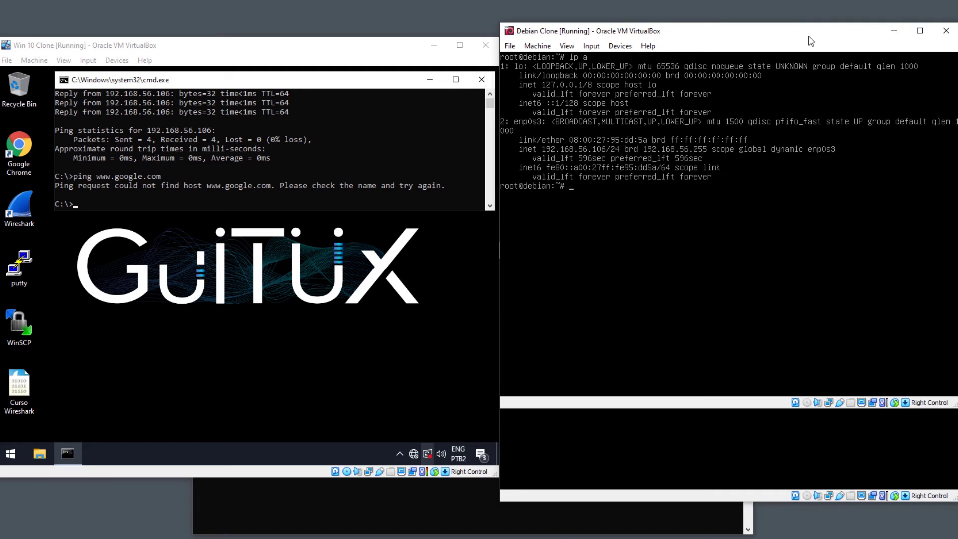
{"action": "double_click", "coordinate": [830, 403]}
{"action": "left_click", "coordinate": [753, 148]}
{"action": "left_click", "coordinate": [710, 171]}
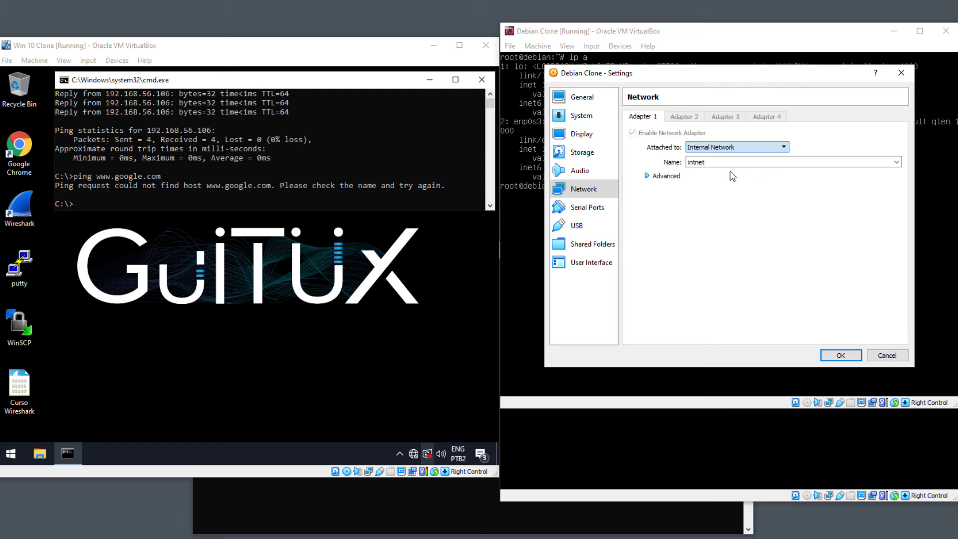
{"action": "left_click", "coordinate": [855, 359]}
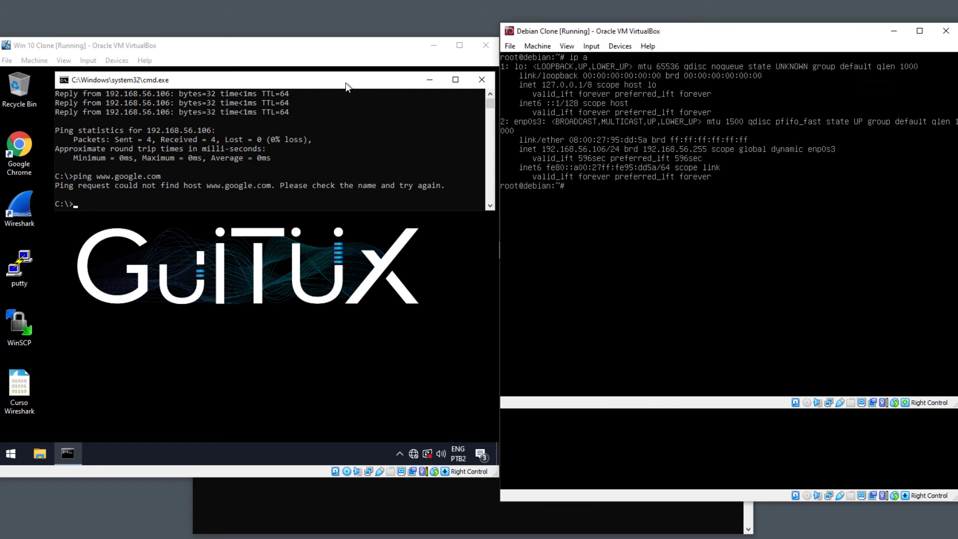
Clear the Win 10 VM's command prompt and display its IP configuration with ipconfig
{"action": "left_click", "coordinate": [346, 82]}
{"action": "type", "text": "cl"}
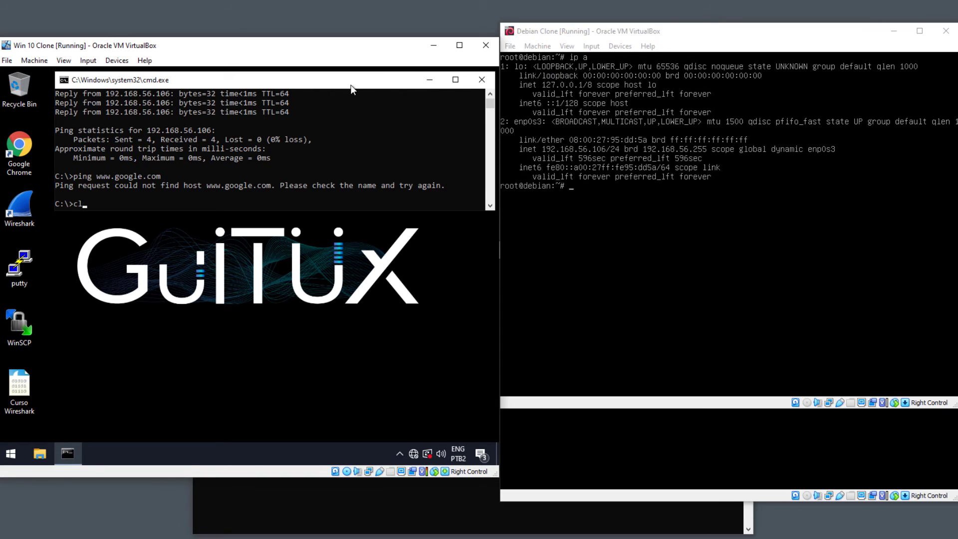
{"action": "type", "text": "s"}
{"action": "key", "text": "Return"}
{"action": "type", "text": "ipconfig"}
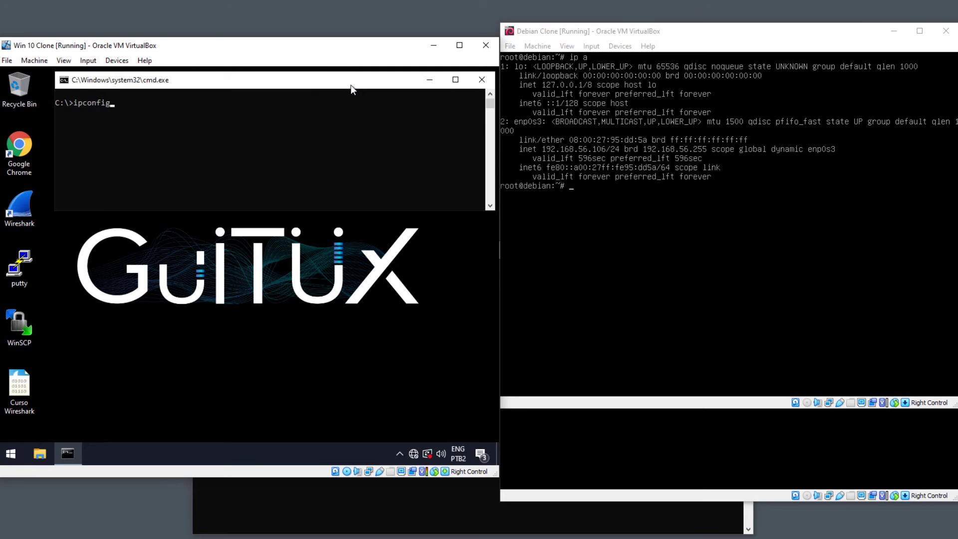
{"action": "key", "text": "Return"}
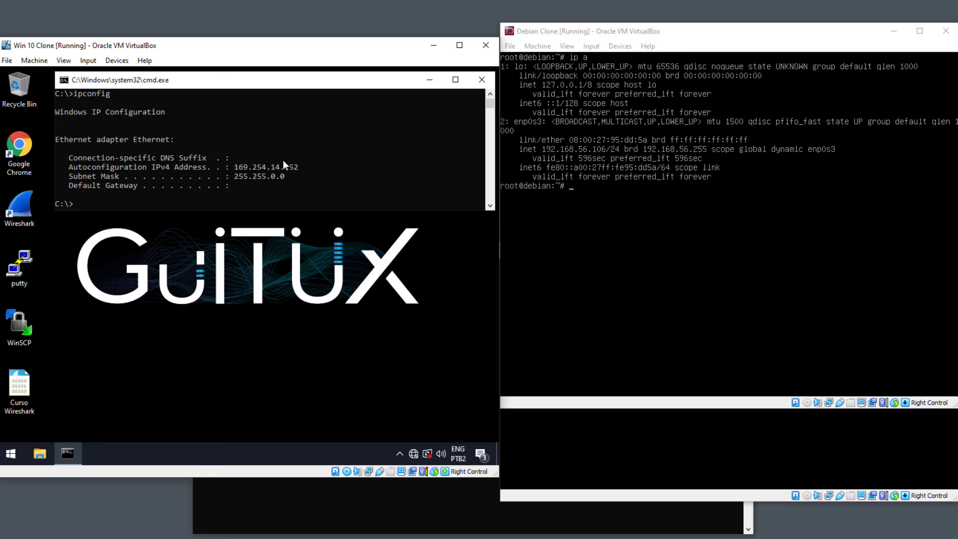
Open the Internet Protocol Version 4 (TCP/IPv4) properties of the Win 10 VM's Ethernet connection, launching Network Connections with ncpa.cpl
{"action": "type", "text": "ncpa.cpl"}
{"action": "key", "text": "Return"}
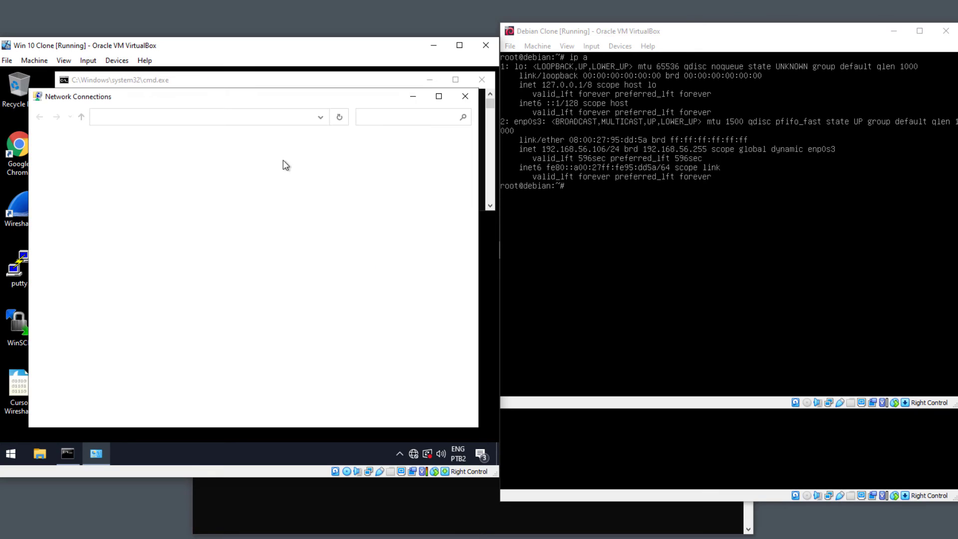
{"action": "key", "text": "Down"}
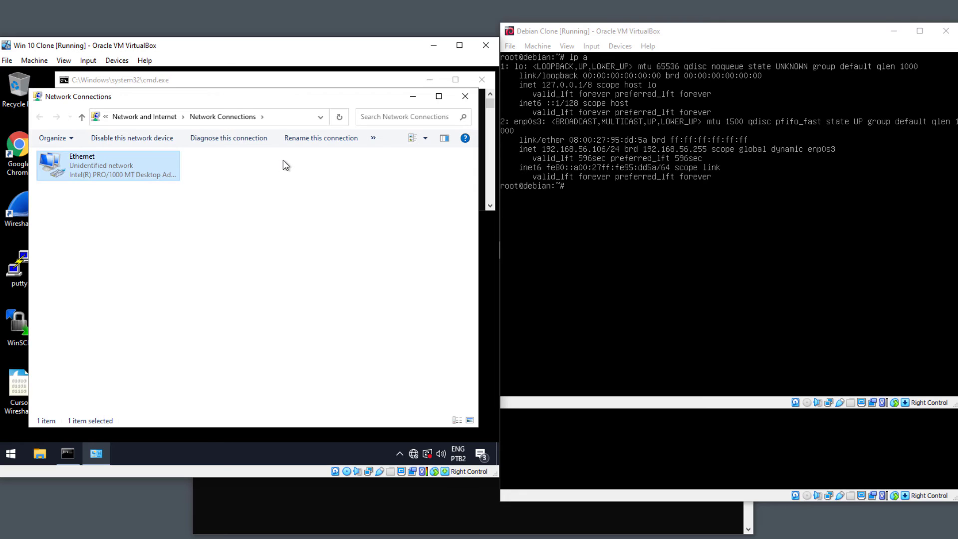
{"action": "key", "text": "alt+Return"}
{"action": "left_click", "coordinate": [131, 279]}
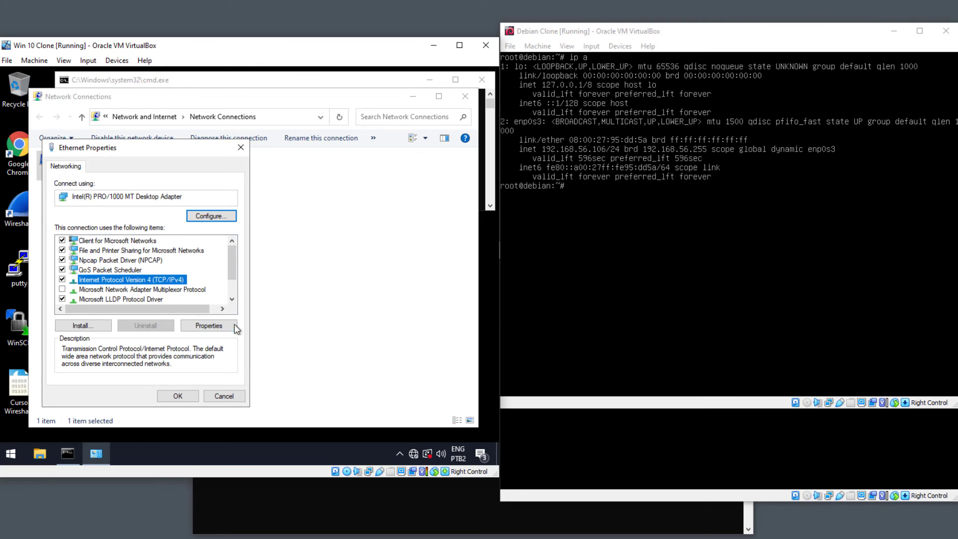
{"action": "left_click", "coordinate": [235, 324]}
Assign the static IP address 192.168.10.1 with the default subnet mask to the Win 10 VM's Ethernet connection and close Network Connections
{"action": "left_click", "coordinate": [166, 267]}
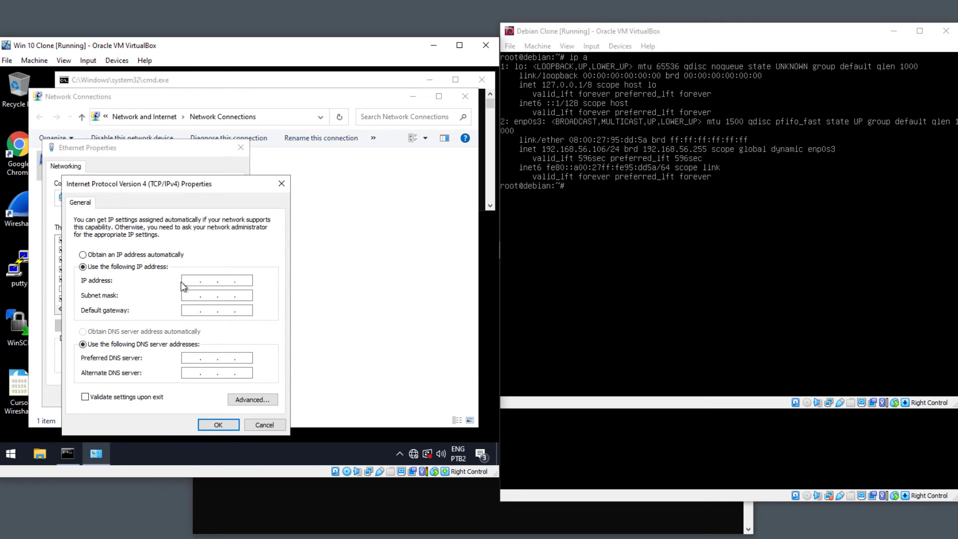
{"action": "left_click", "coordinate": [183, 280]}
{"action": "type", "text": "19216810.1"}
{"action": "key", "text": "Tab"}
{"action": "left_click", "coordinate": [226, 425]}
{"action": "left_click", "coordinate": [178, 398]}
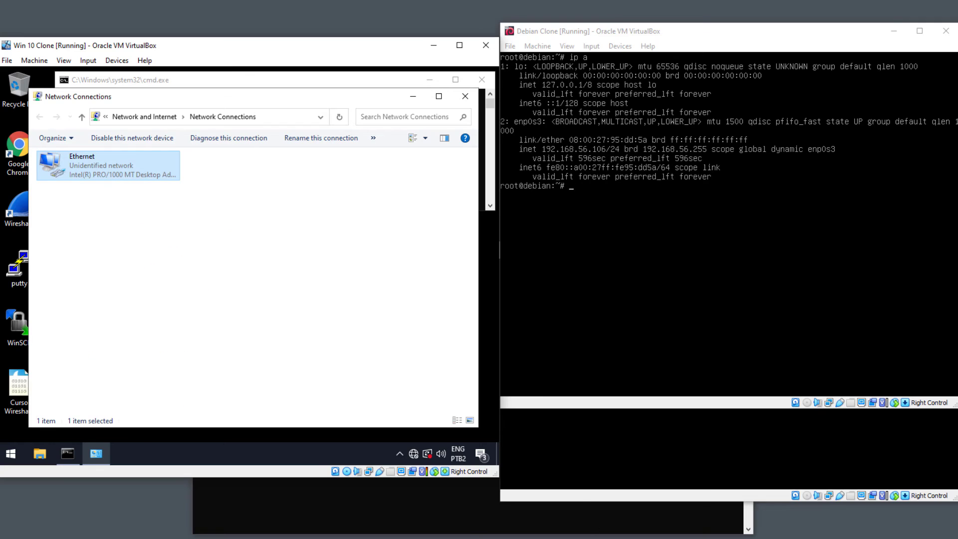
{"action": "left_click", "coordinate": [465, 96]}
Set the Rocky Linux VM's enp0s3 interface to 192.168.10.2 with ifconfig, clear the terminal and display the interface configuration
{"action": "left_click", "coordinate": [651, 497]}
{"action": "type", "text": "if"}
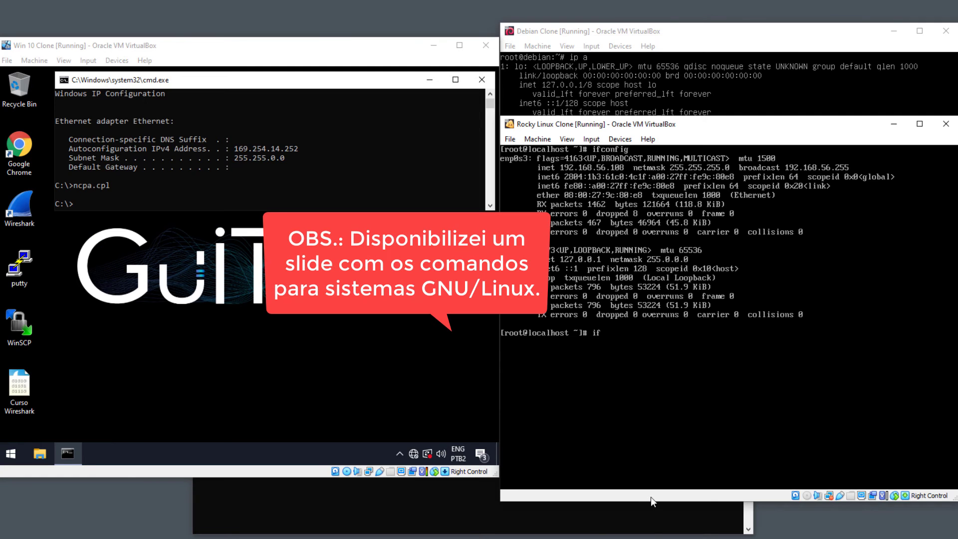
{"action": "type", "text": "config enp0s3 192.168"}
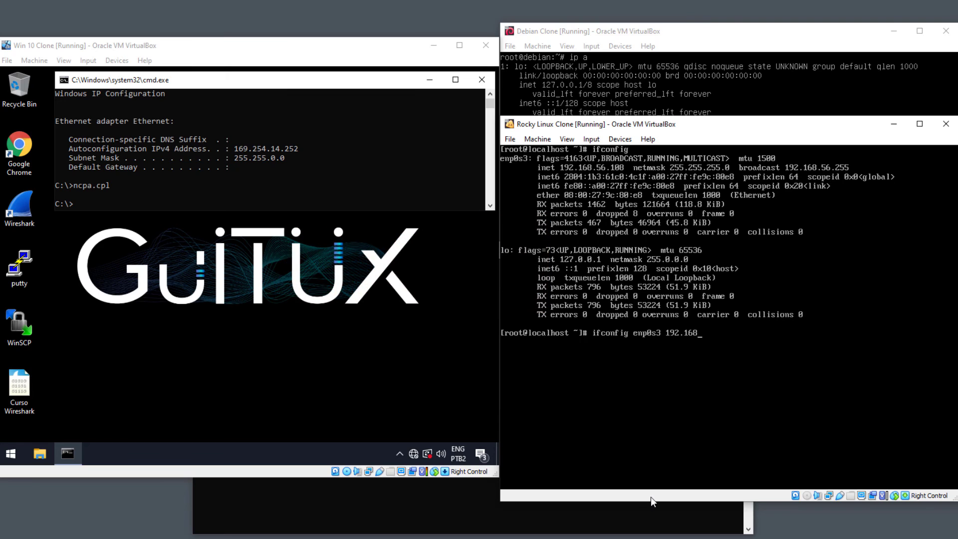
{"action": "type", "text": ".56.2"}
{"action": "key", "text": "Return"}
{"action": "key", "text": "ctrl+l"}
{"action": "type", "text": "ifconfig"}
{"action": "key", "text": "Return"}
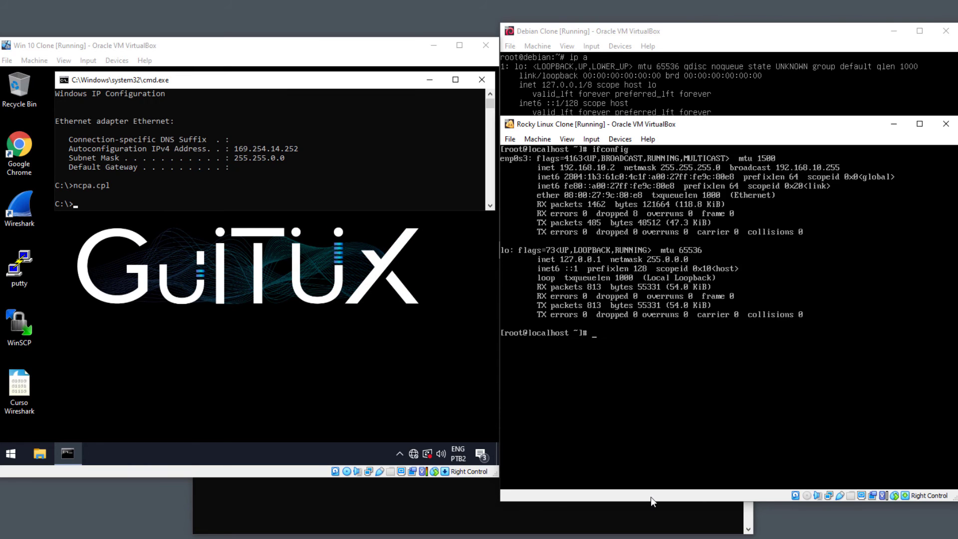
Add the address 192.168.10.3/24 to the Debian VM's enp0s3 interface alongside its existing address and list the IP addresses
{"action": "left_click", "coordinate": [788, 31]}
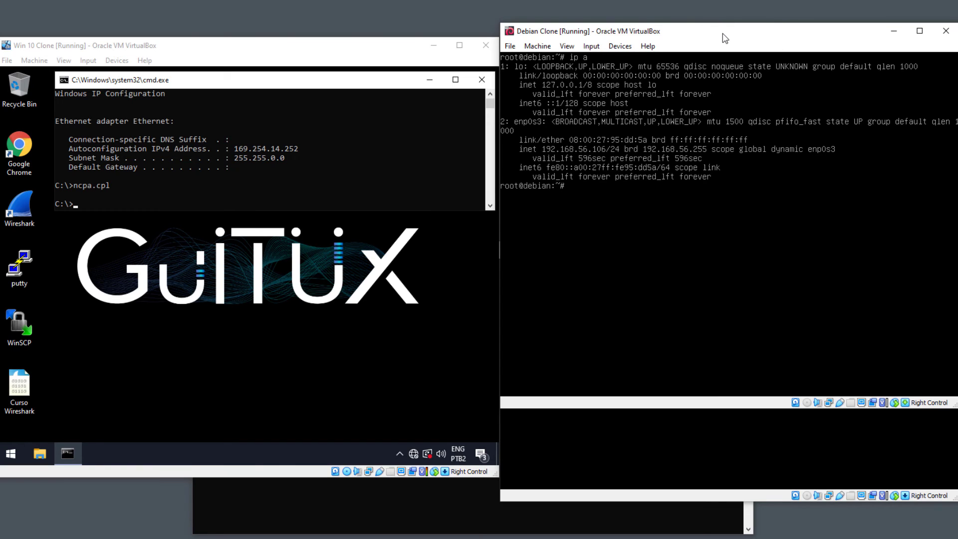
{"action": "type", "text": "ip addr a"}
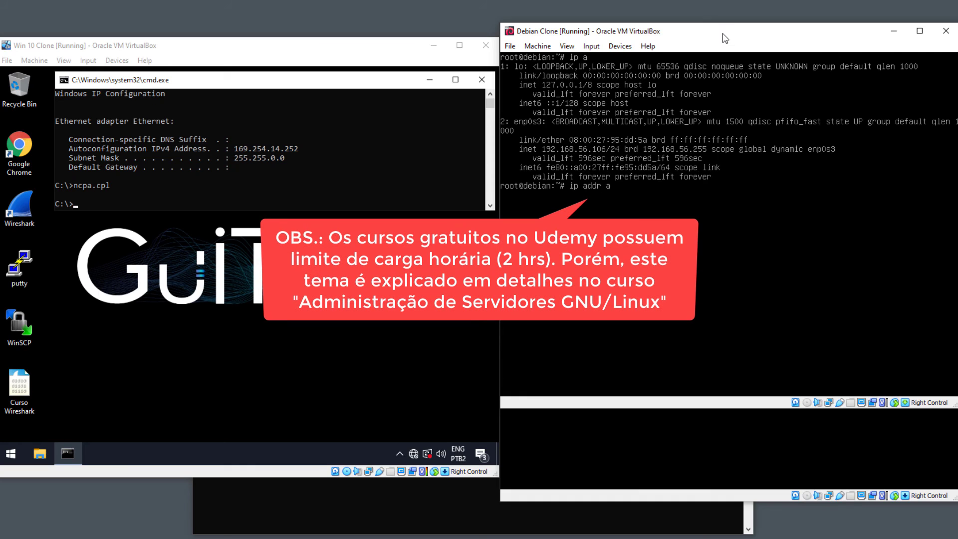
{"action": "type", "text": "dd 192.168.10.3/24 dev enp0s3"}
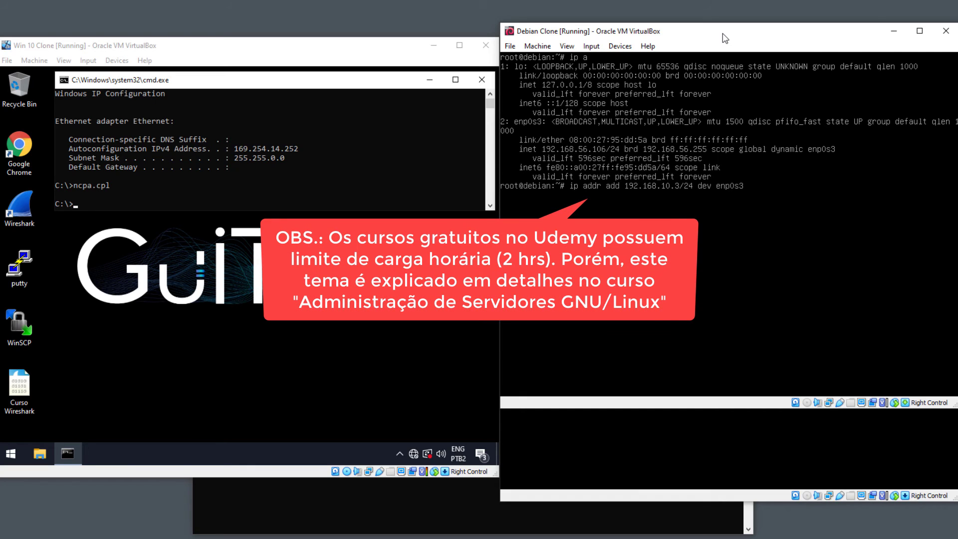
{"action": "key", "text": "Return"}
{"action": "key", "text": "Return"}
{"action": "type", "text": "ip a"}
{"action": "key", "text": "Return"}
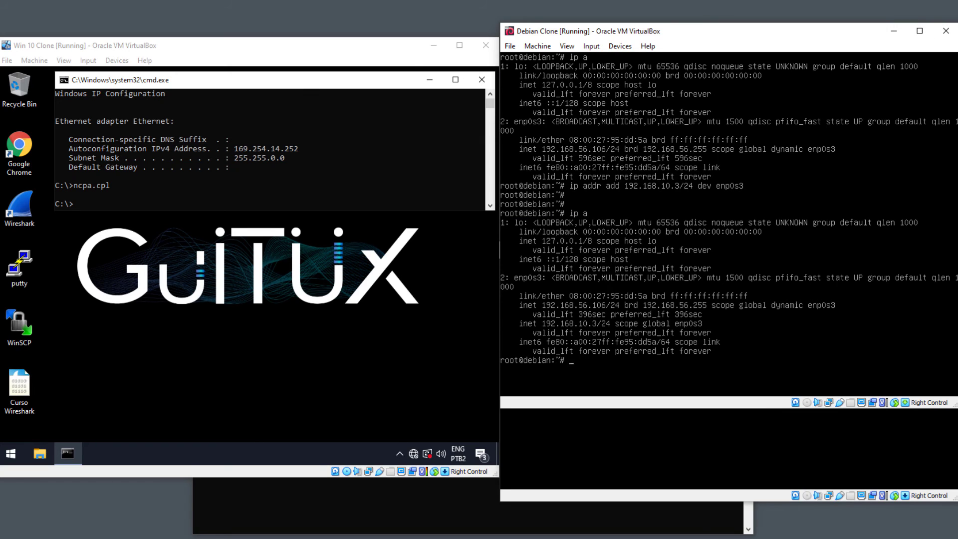
Clear the Debian terminal, flush all addresses from enp0s3 with ip a flush dev enp0s3, and list the IP addresses
{"action": "key", "text": "Return"}
{"action": "key", "text": "Return"}
{"action": "type", "text": "ip a"}
{"action": "key", "text": "ctrl+l"}
{"action": "type", "text": "flush"}
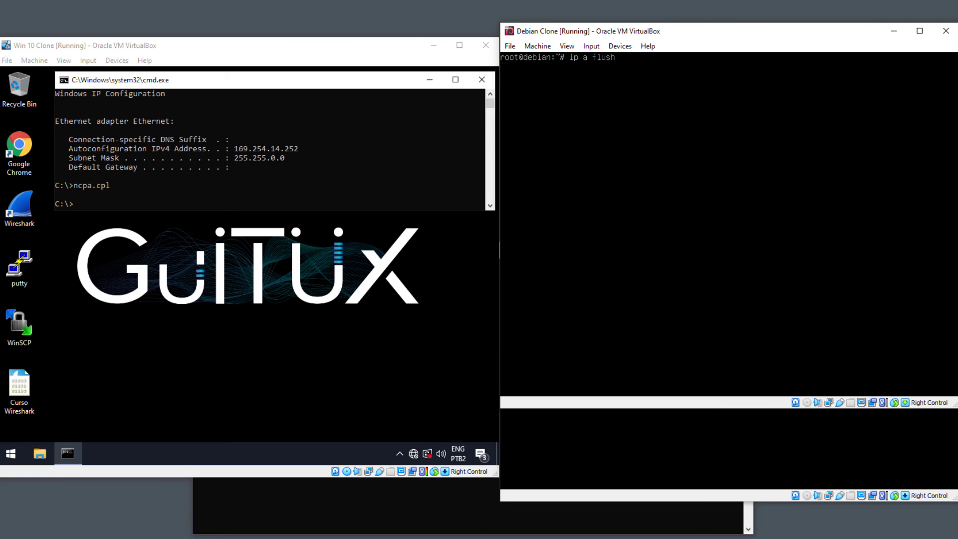
{"action": "type", "text": " dev enp0s3"}
{"action": "key", "text": "Return"}
{"action": "key", "text": "Return"}
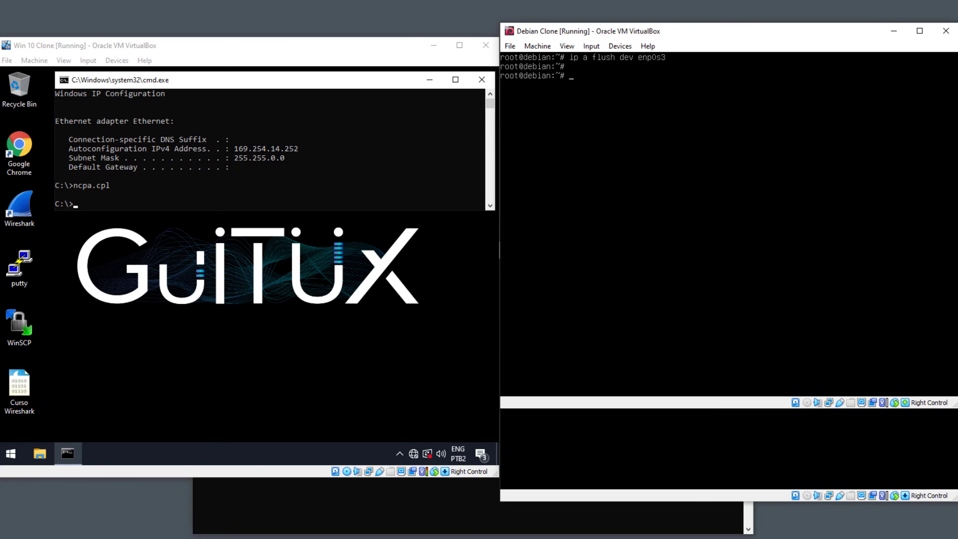
{"action": "type", "text": "ip a"}
{"action": "key", "text": "Return"}
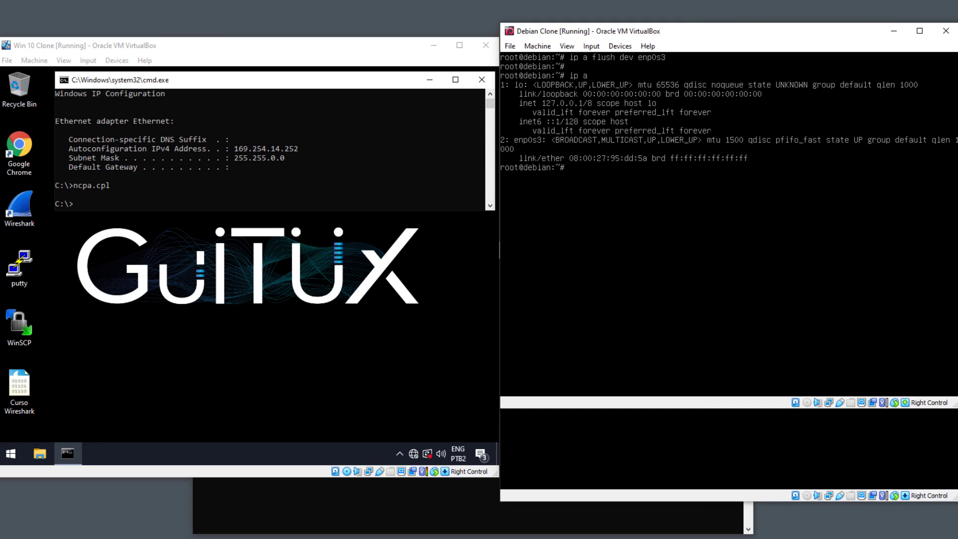
Assign 192.168.10.3/24 to the flushed enp0s3 interface on the Debian VM and recheck its addresses
{"action": "type", "text": "ip addr add 192.168.10.3/24 dev enp0s3"}
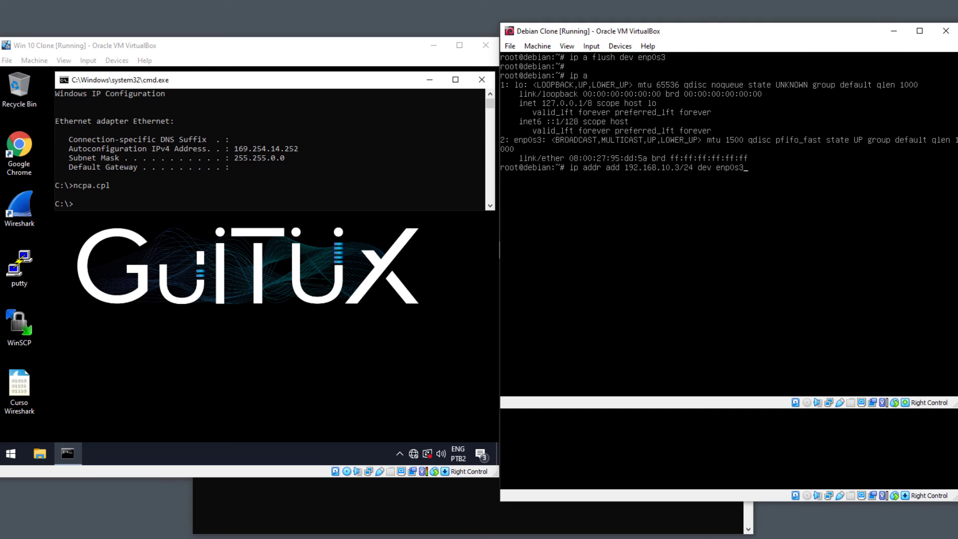
{"action": "key", "text": "Return"}
{"action": "type", "text": "a"}
{"action": "key", "text": "Return"}
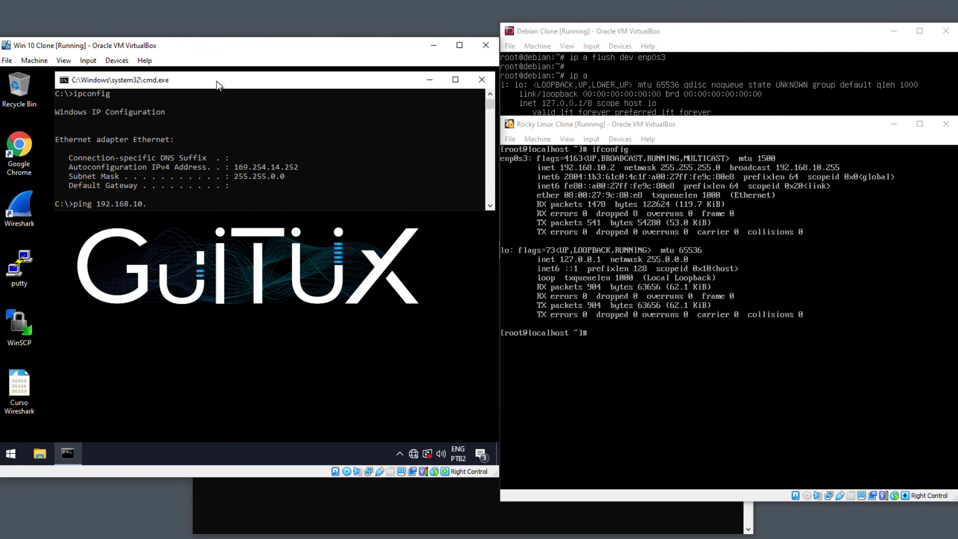
{"action": "type", "text": "3"}
{"action": "key", "text": "Return"}
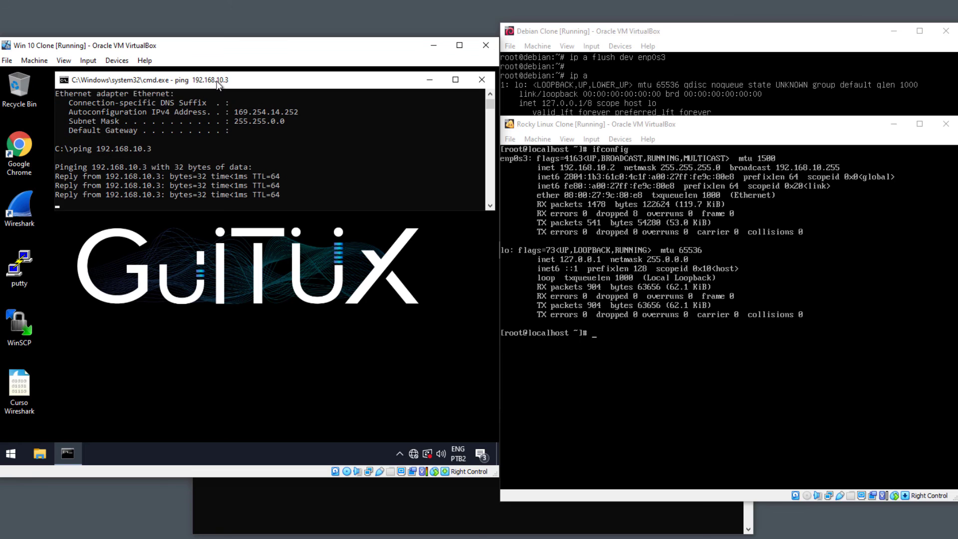
{"action": "type", "text": "ping www.google.com"}
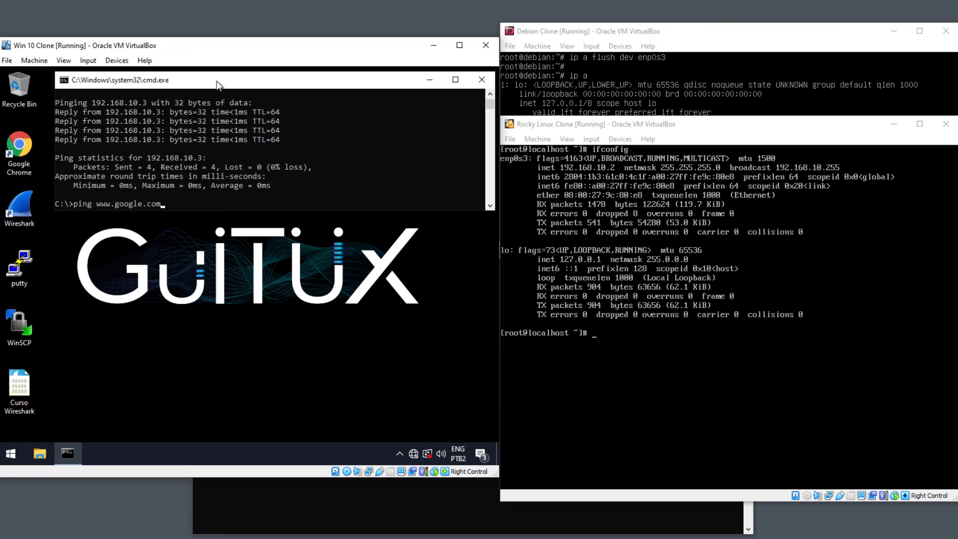
{"action": "key", "text": "Return"}
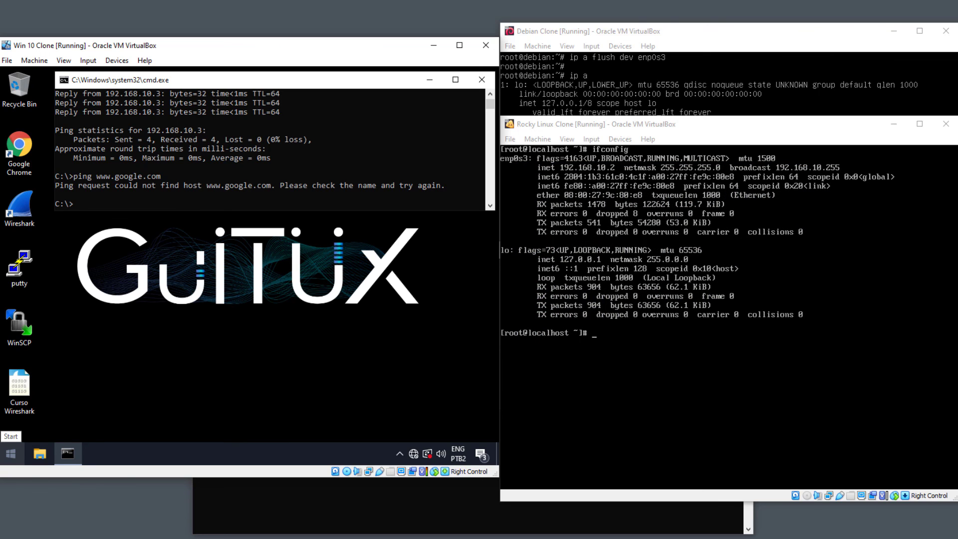
Switch to the VirtualBox manual in the browser and review the Internal row of Table 6.1 and the NAT sections below it
{"action": "key", "text": "alt+Tab"}
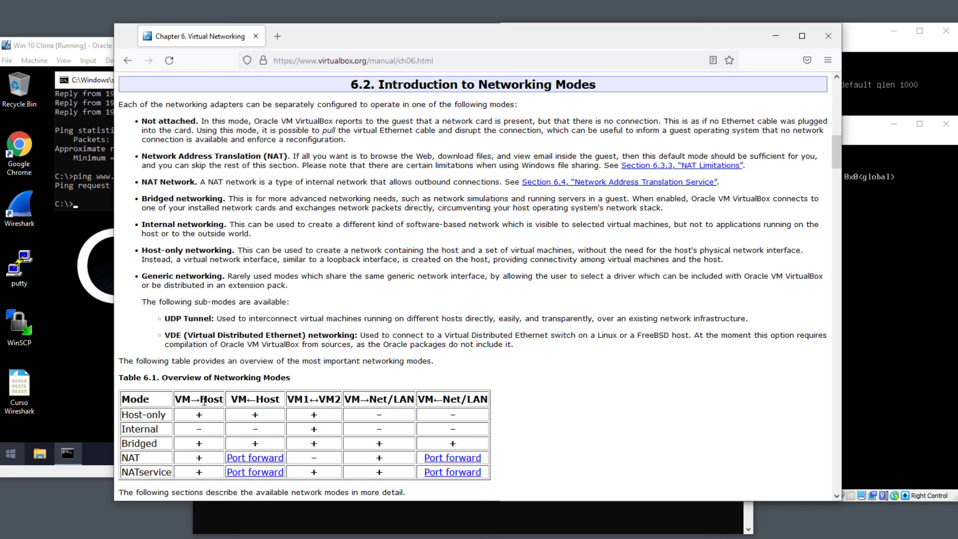
{"action": "double_click", "coordinate": [201, 428]}
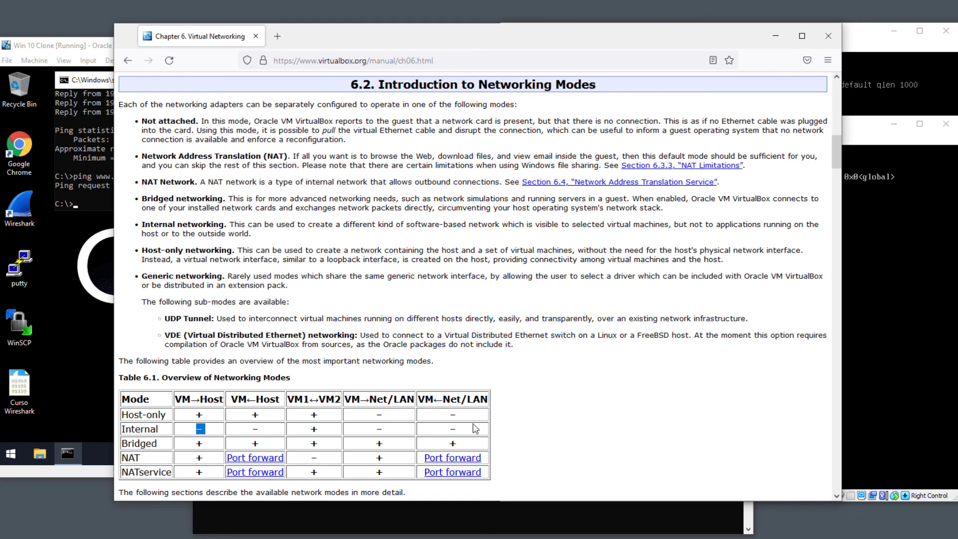
{"action": "left_click", "coordinate": [539, 425]}
{"action": "scroll", "coordinate": [344, 276], "scroll_direction": "down", "scroll_amount": 4}
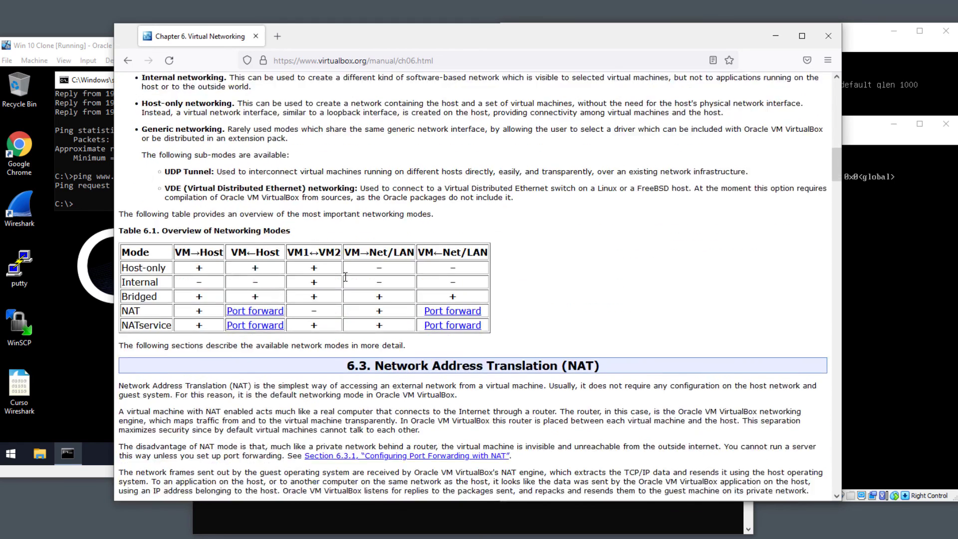
{"action": "scroll", "coordinate": [452, 350], "scroll_direction": "down", "scroll_amount": 6}
{"action": "scroll", "coordinate": [452, 349], "scroll_direction": "down", "scroll_amount": 10}
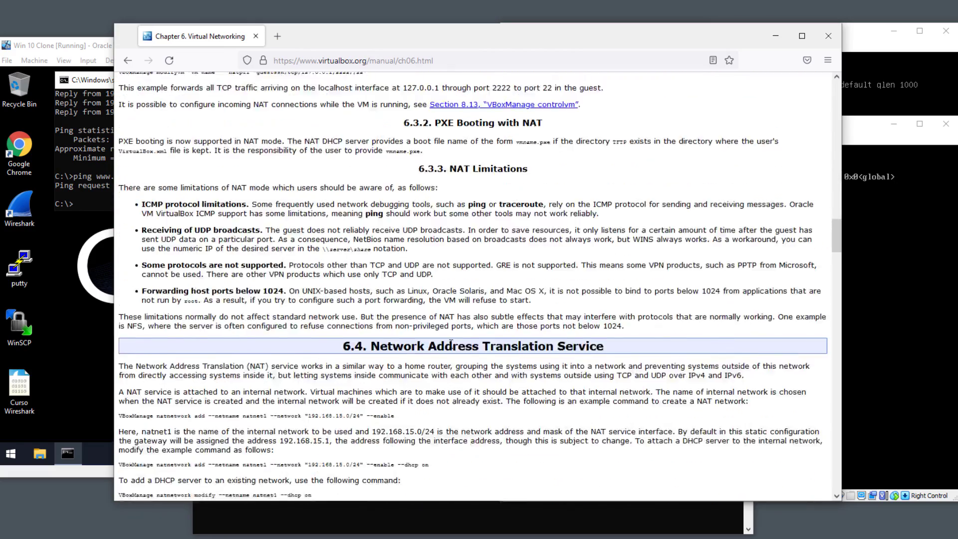